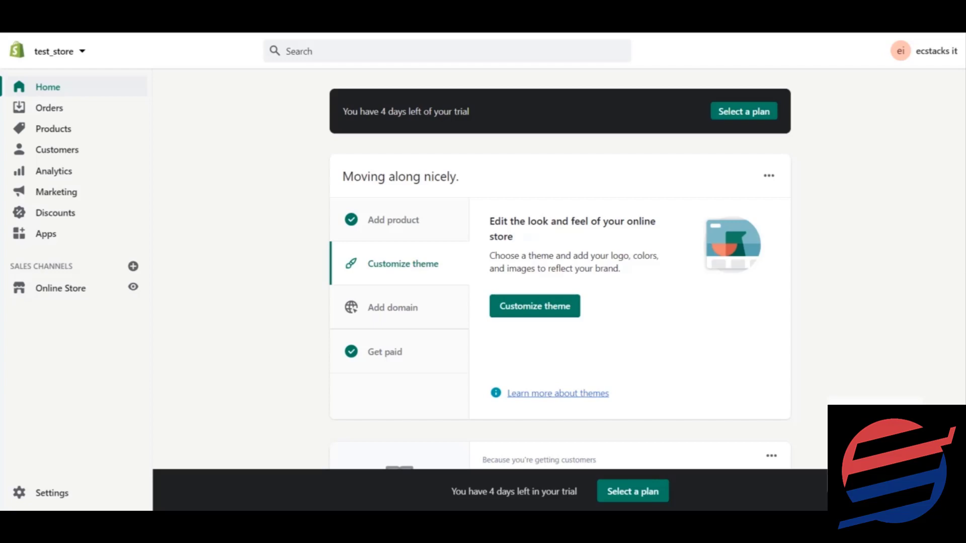
# Step: Open the online store's current theme, Debutify 3.0.4, for customization
pyautogui.scroll(-1, 559, 277)
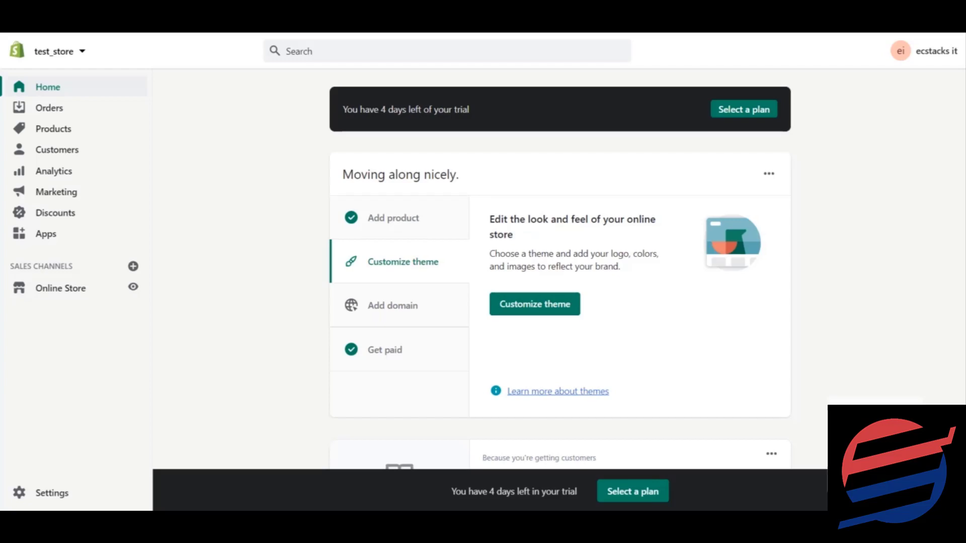
pyautogui.click(62, 291)
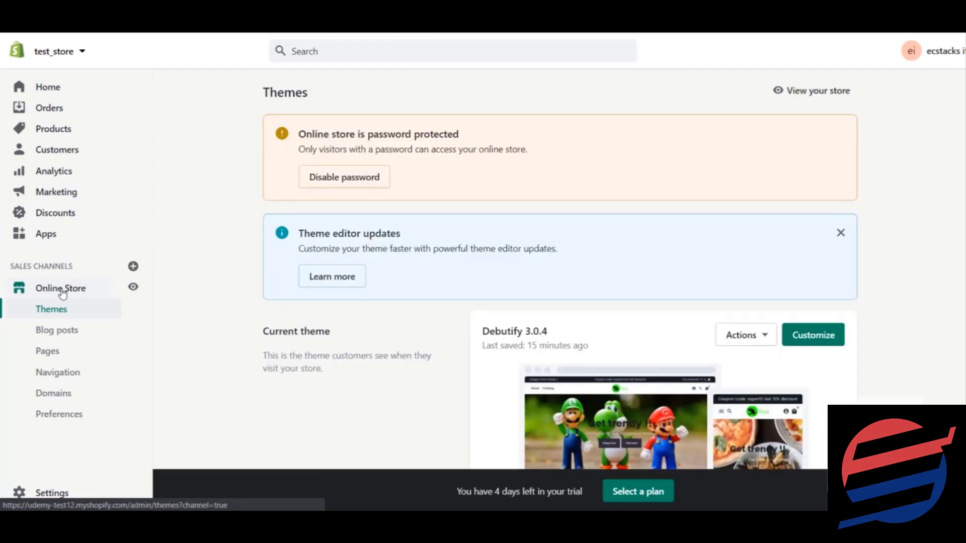
pyautogui.scroll(-2, 560, 271)
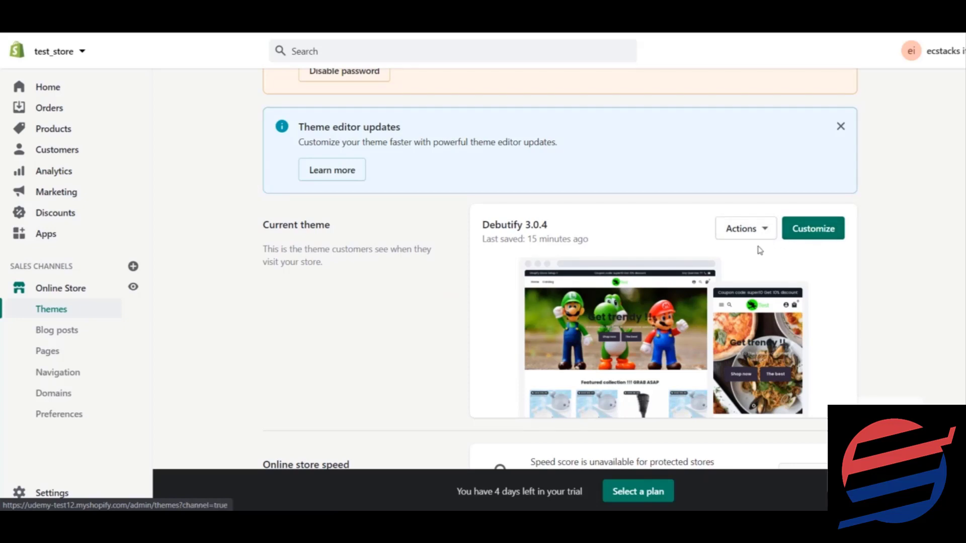
pyautogui.click(805, 236)
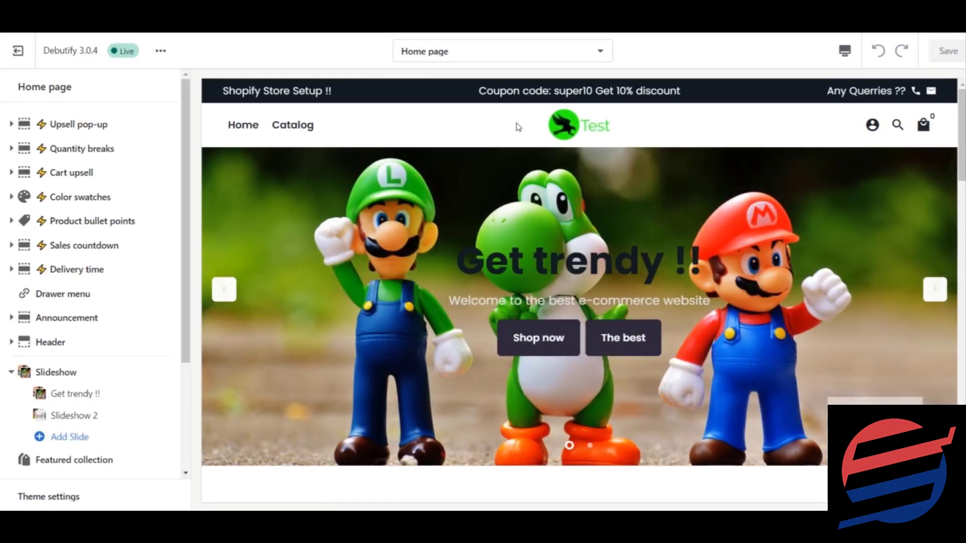
# Step: Switch the theme preview to the Cart page and look through its layout down to the footer
pyautogui.click(595, 51)
pyautogui.moveTo(608, 95); pyautogui.dragTo(616, 182)
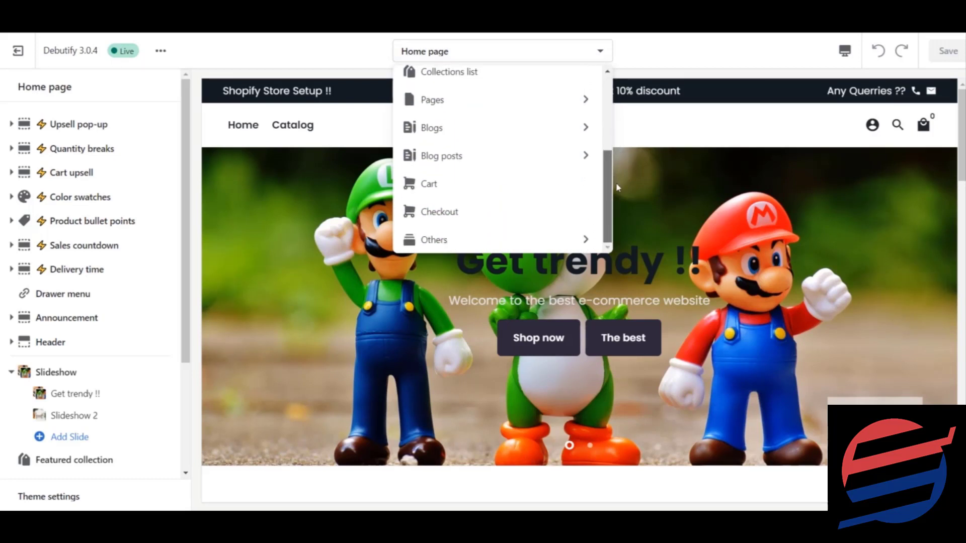
pyautogui.click(484, 193)
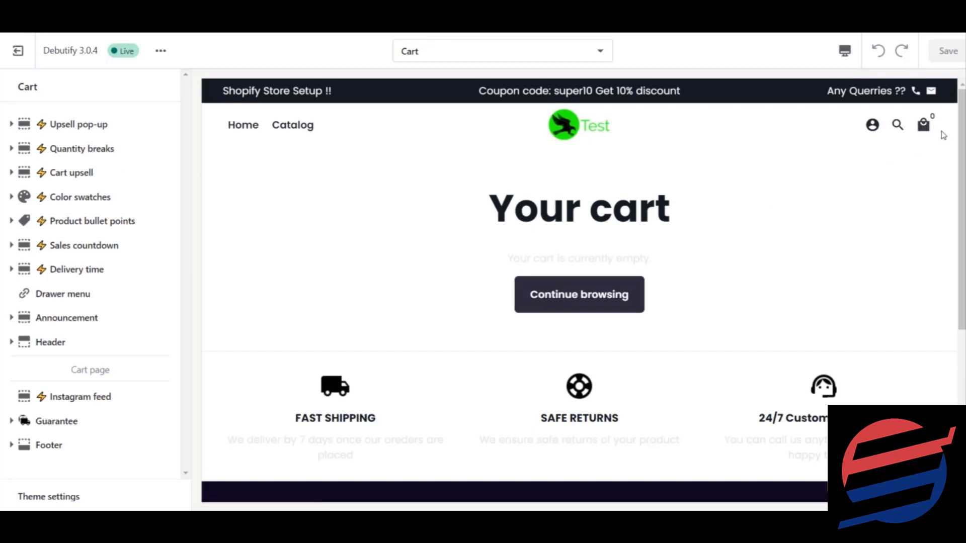
pyautogui.scroll(-5, 962, 117)
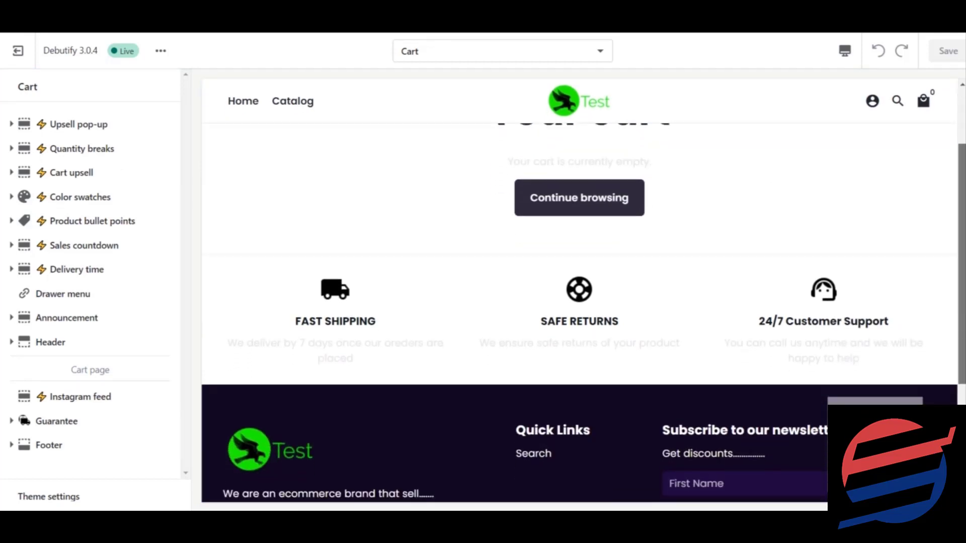
pyautogui.scroll(-1, 854, 117)
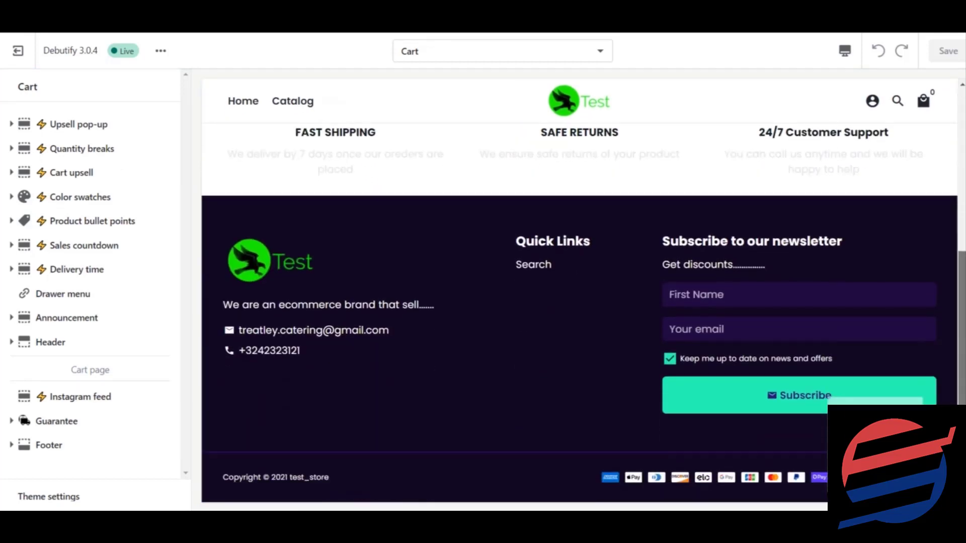
pyautogui.scroll(6, 853, 116)
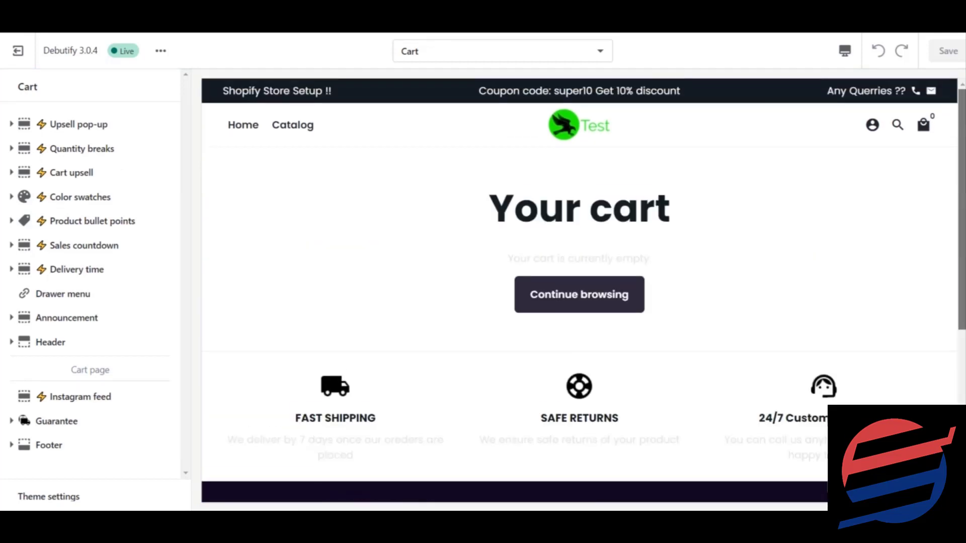
# Step: Add the black detangler brush to the cart from the store preview and proceed to the checkout page
pyautogui.click(244, 127)
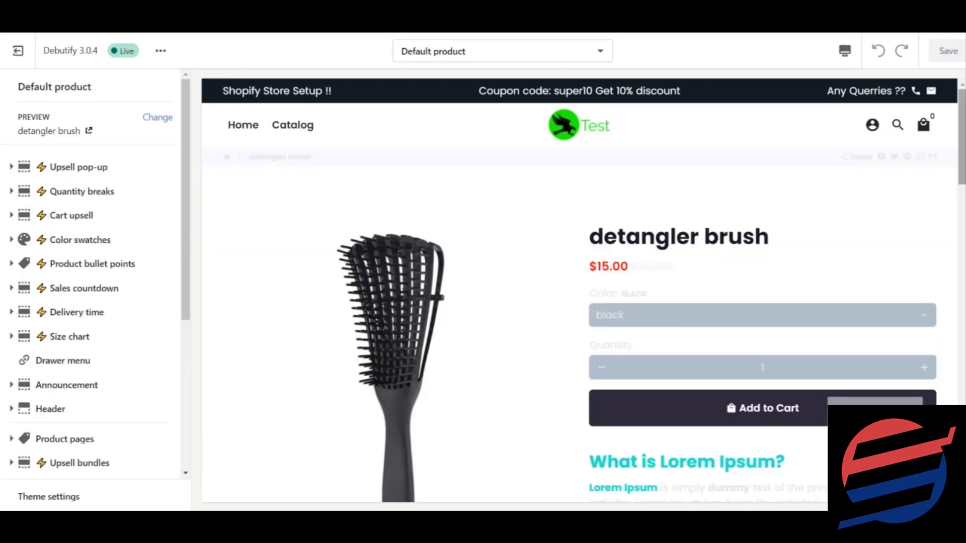
pyautogui.scroll(-2, 763, 304)
pyautogui.click(763, 302)
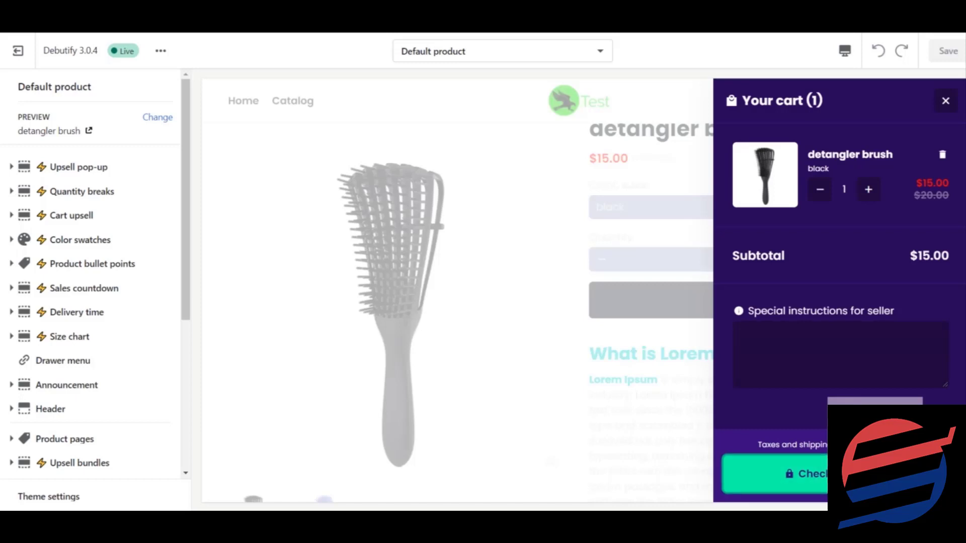
pyautogui.click(855, 474)
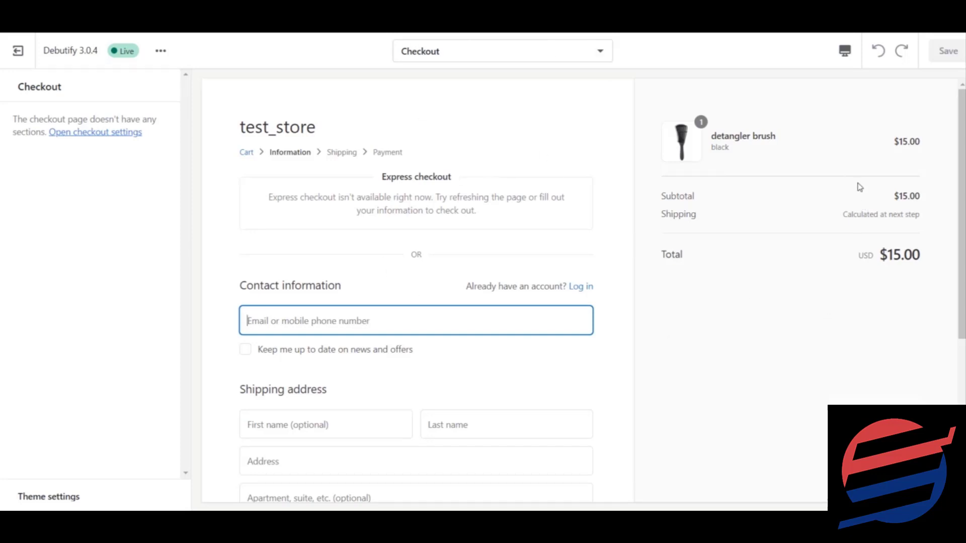
pyautogui.scroll(-2, 417, 291)
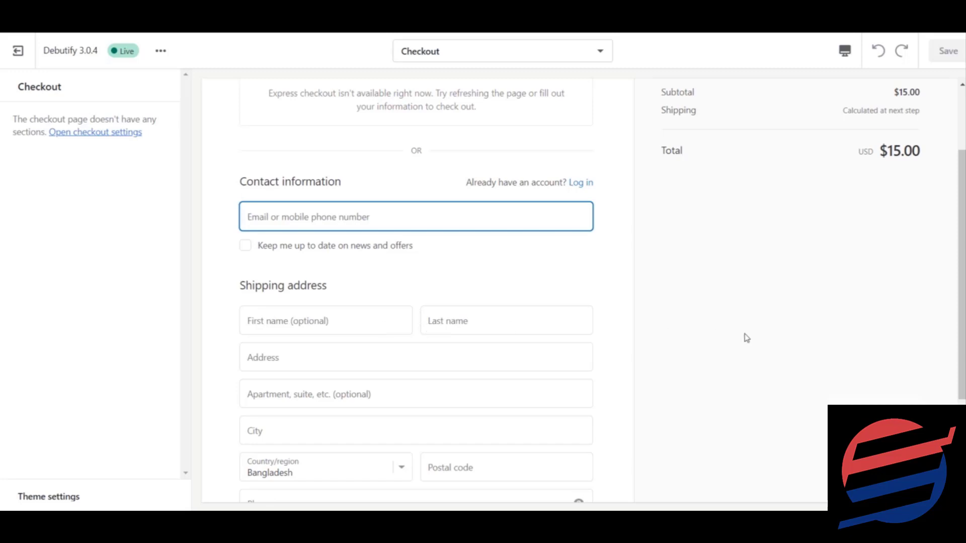
pyautogui.scroll(2, 584, 290)
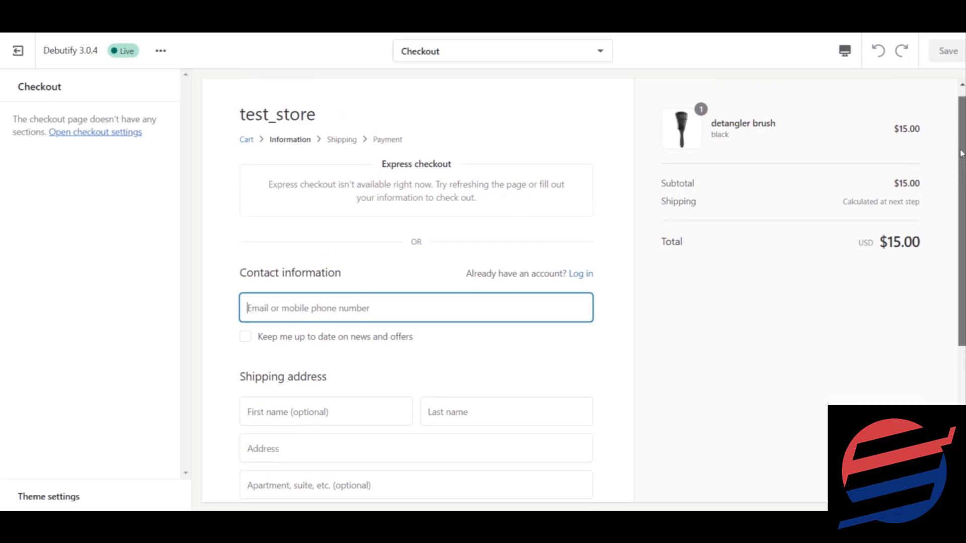
pyautogui.scroll(1, 810, 161)
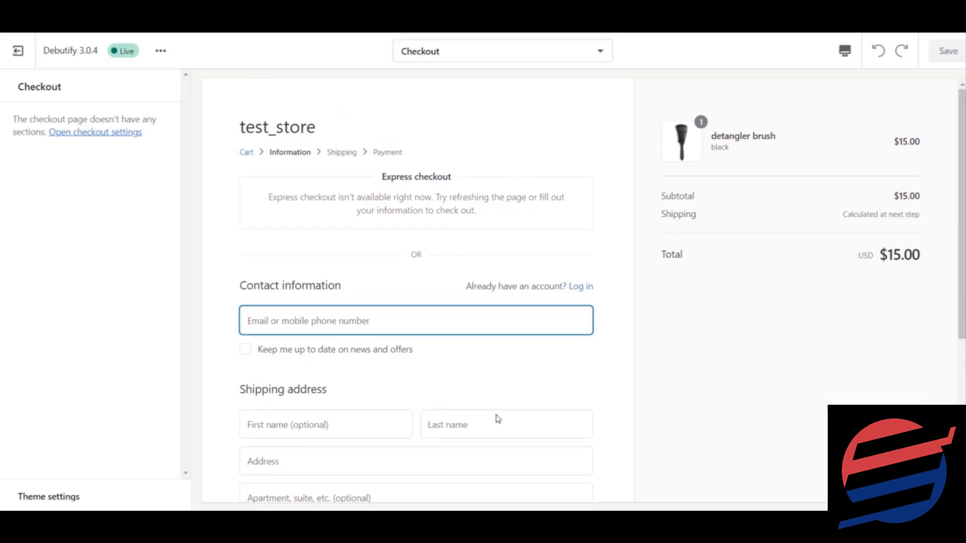
pyautogui.rightClick(120, 141)
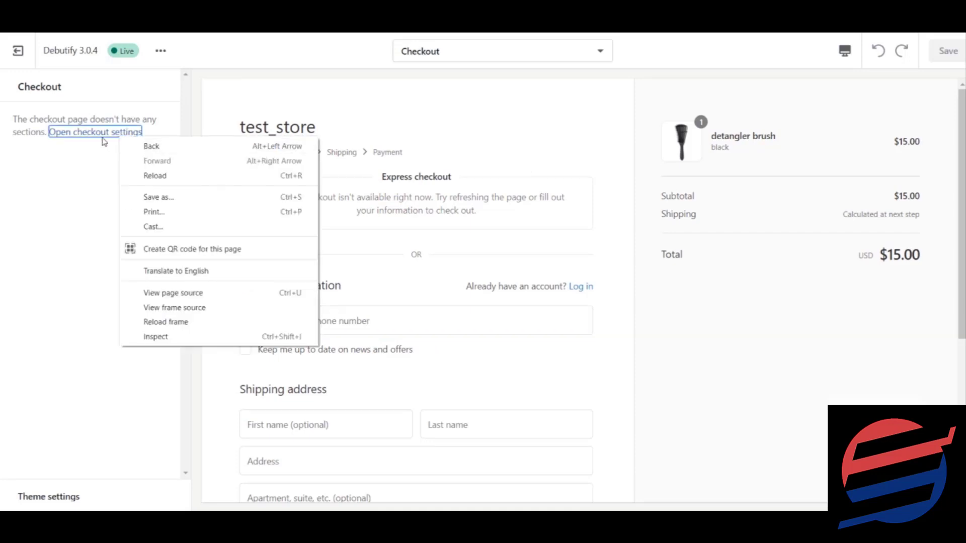
pyautogui.press('Escape')
pyautogui.click(101, 131)
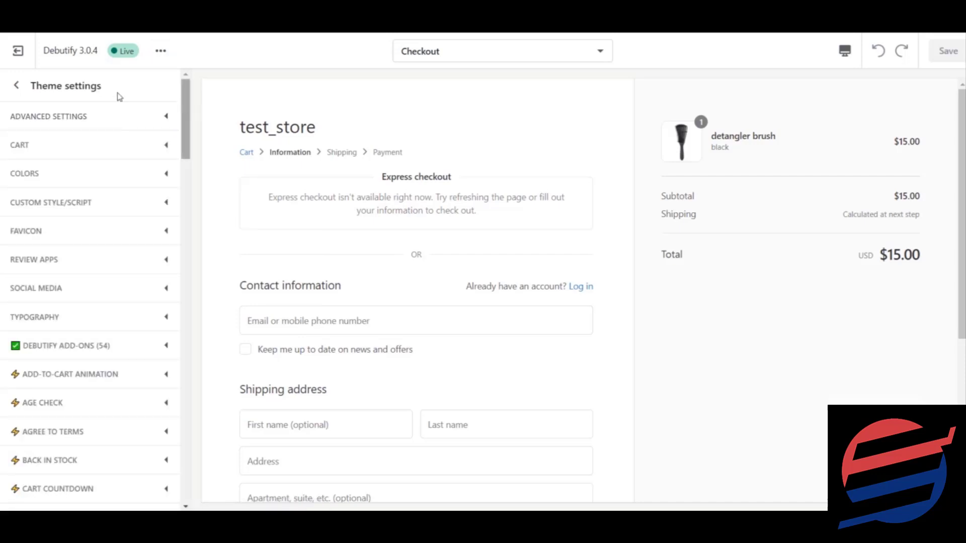
pyautogui.click(19, 90)
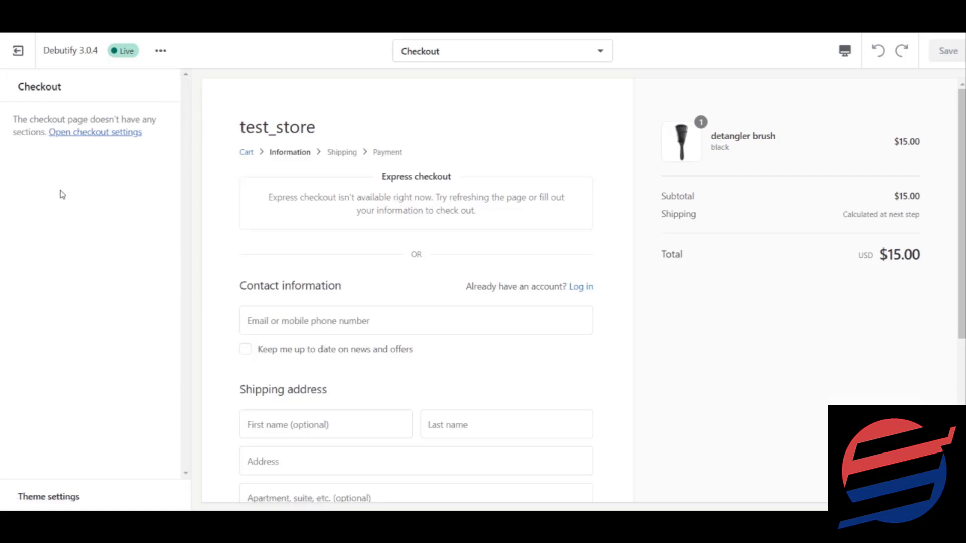
pyautogui.click(46, 503)
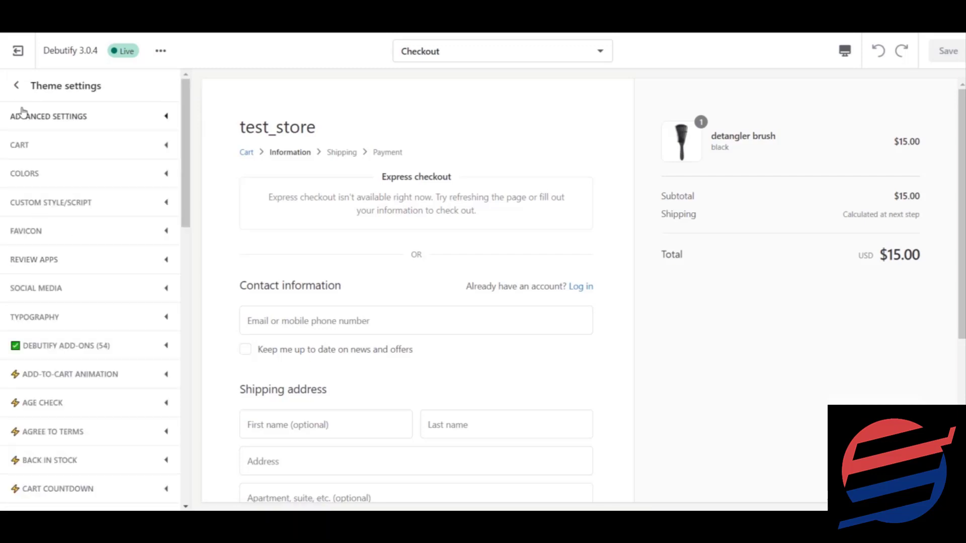
pyautogui.click(19, 83)
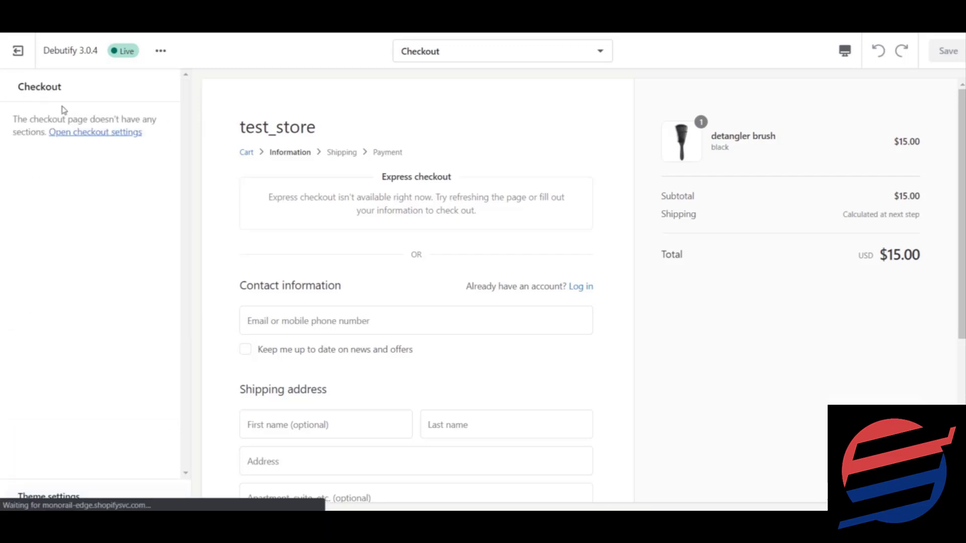
# Step: Open the checkout settings and set the seafood pasta photo from the library as the banner's background image
pyautogui.click(71, 133)
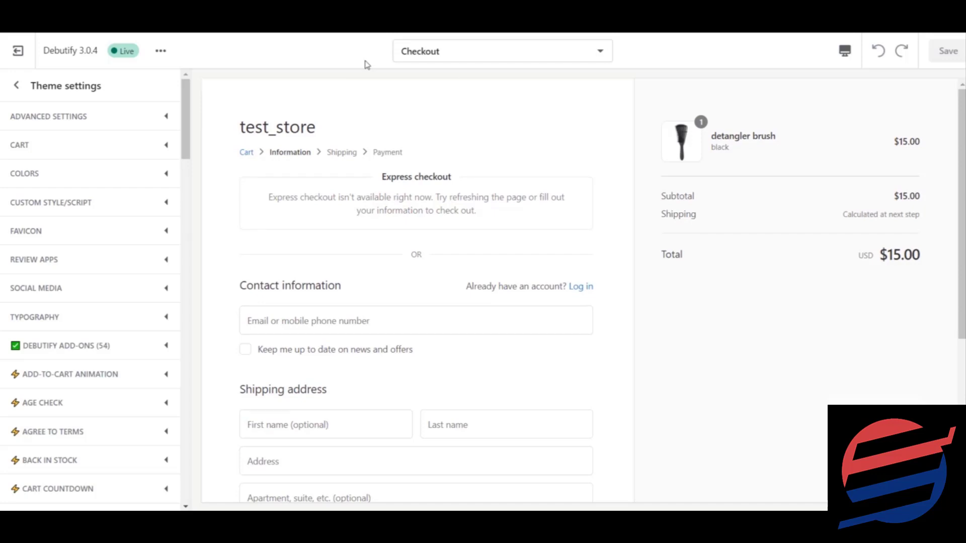
pyautogui.scroll(-1, 186, 171)
pyautogui.moveTo(187, 171); pyautogui.dragTo(190, 328)
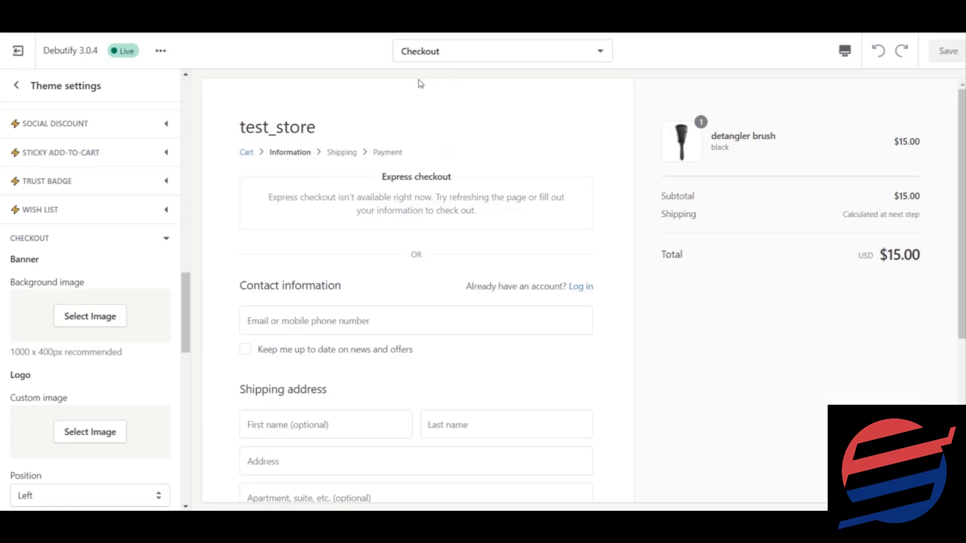
pyautogui.click(97, 325)
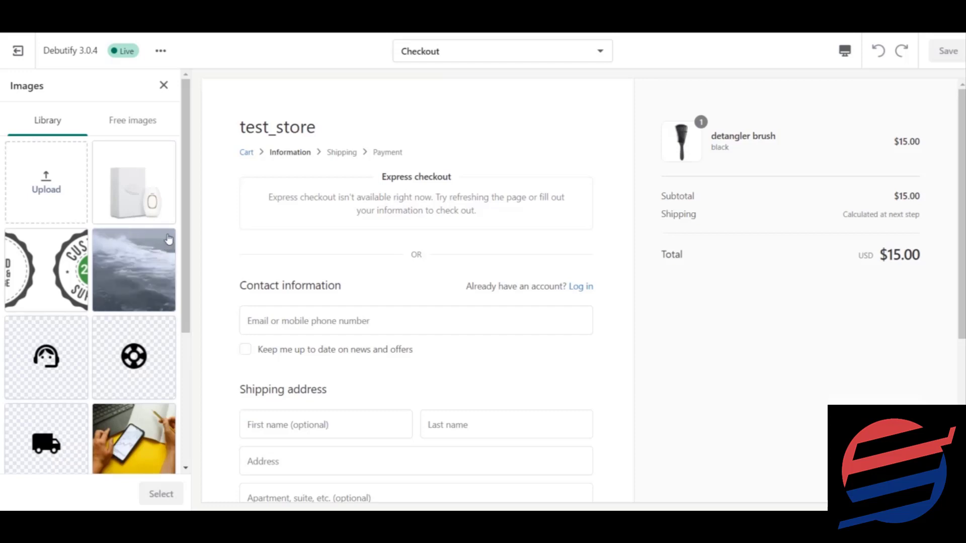
pyautogui.moveTo(185, 209); pyautogui.dragTo(209, 310)
pyautogui.click(152, 345)
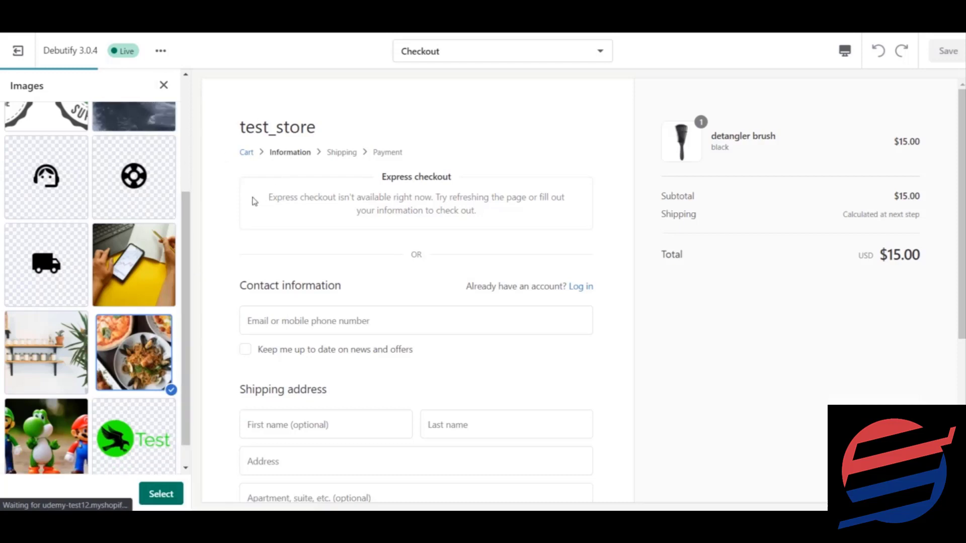
pyautogui.click(161, 491)
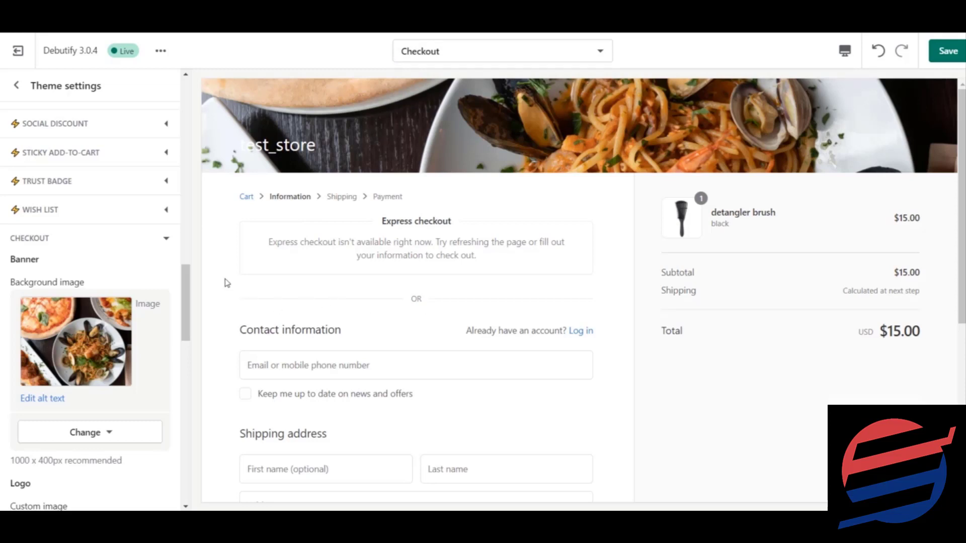
# Step: Set the green Test logo from the image library as the checkout page's custom logo
pyautogui.moveTo(190, 278); pyautogui.dragTo(196, 312)
pyautogui.click(83, 355)
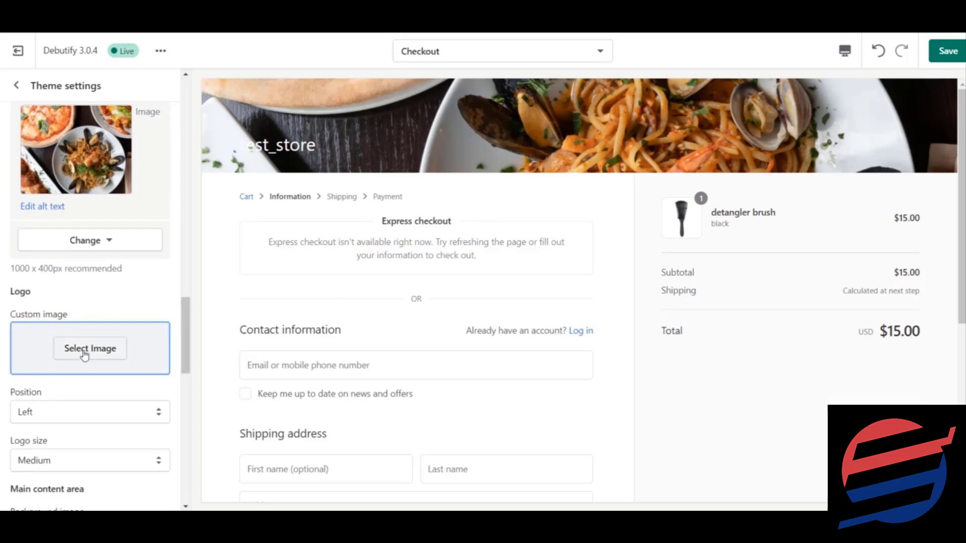
pyautogui.moveTo(181, 190); pyautogui.dragTo(196, 322)
pyautogui.click(146, 402)
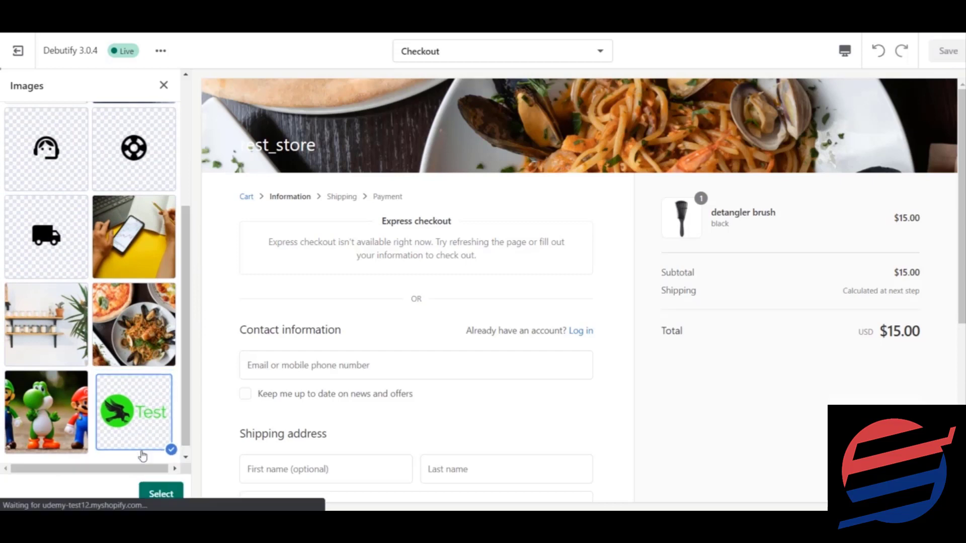
pyautogui.click(155, 495)
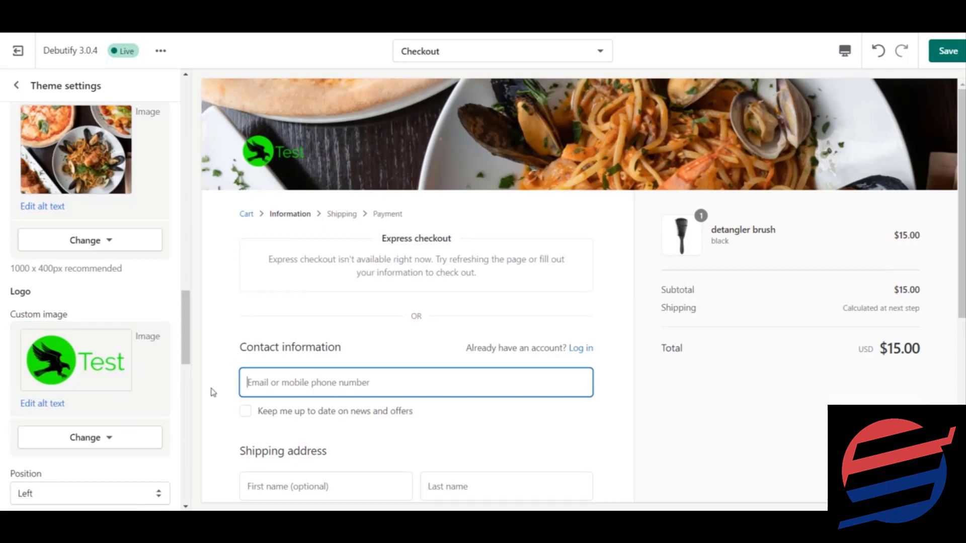
# Step: Keep the checkout logo's position at Left and set its size to Large
pyautogui.moveTo(182, 304); pyautogui.dragTo(187, 347)
pyautogui.click(128, 268)
pyautogui.click(128, 268)
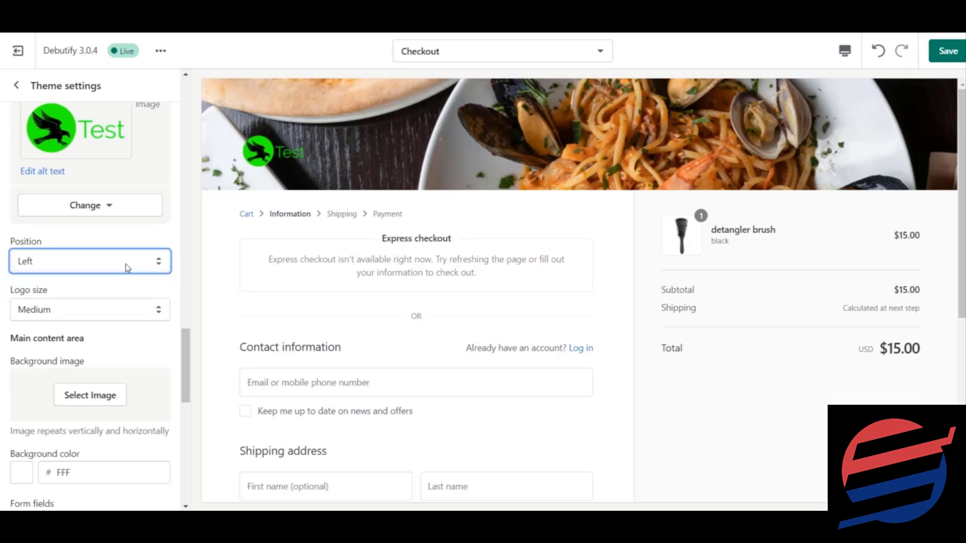
pyautogui.click(118, 309)
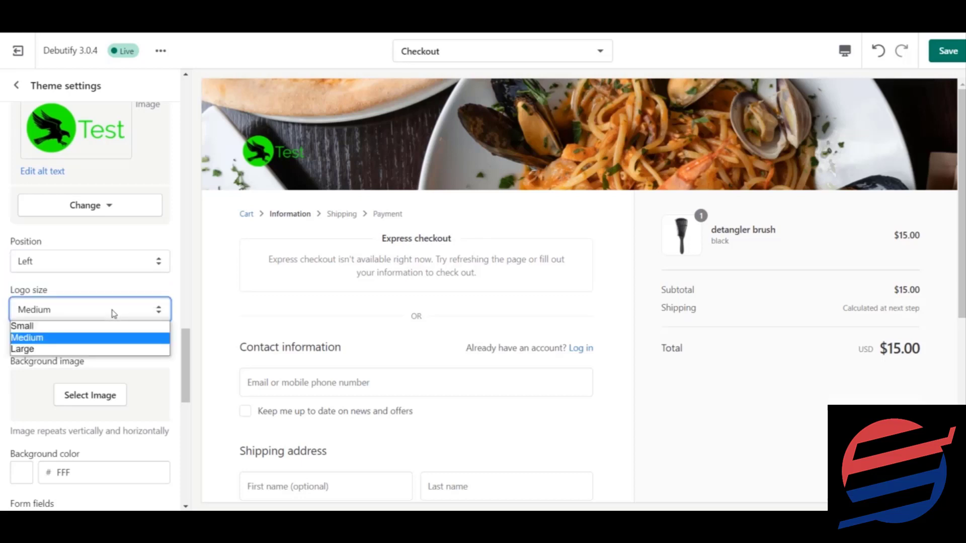
pyautogui.click(76, 349)
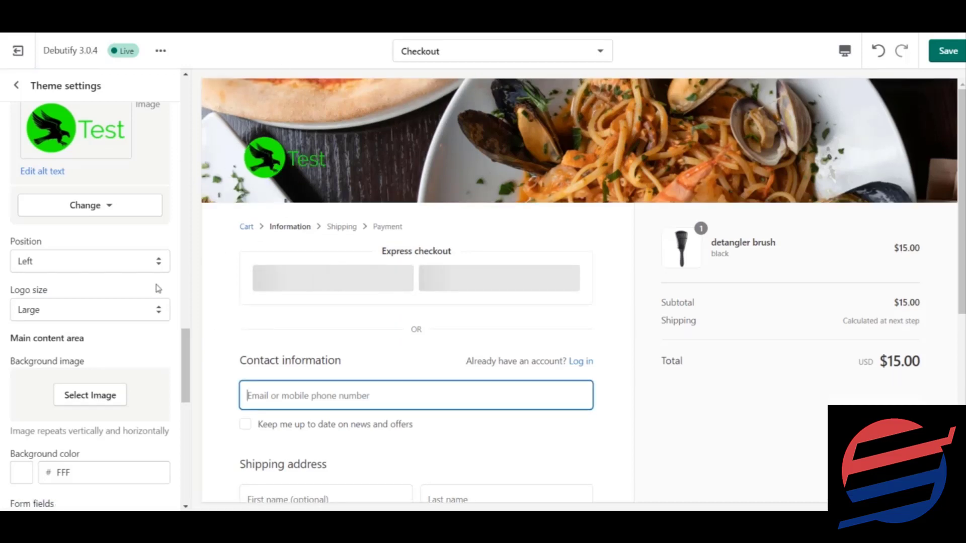
# Step: Set the library photo of a phone held over a yellow desk as the main content area's background image and check it in the preview
pyautogui.moveTo(187, 357); pyautogui.dragTo(192, 380)
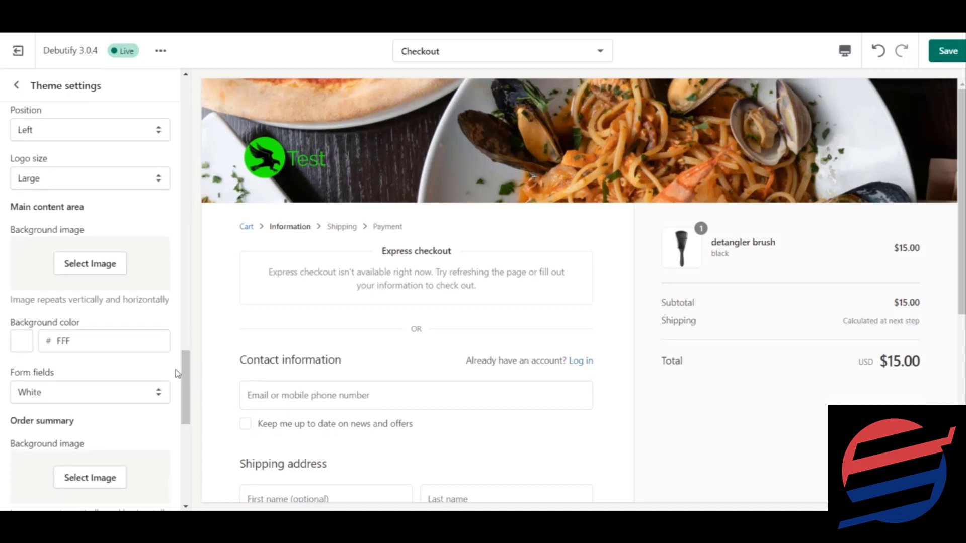
pyautogui.click(97, 261)
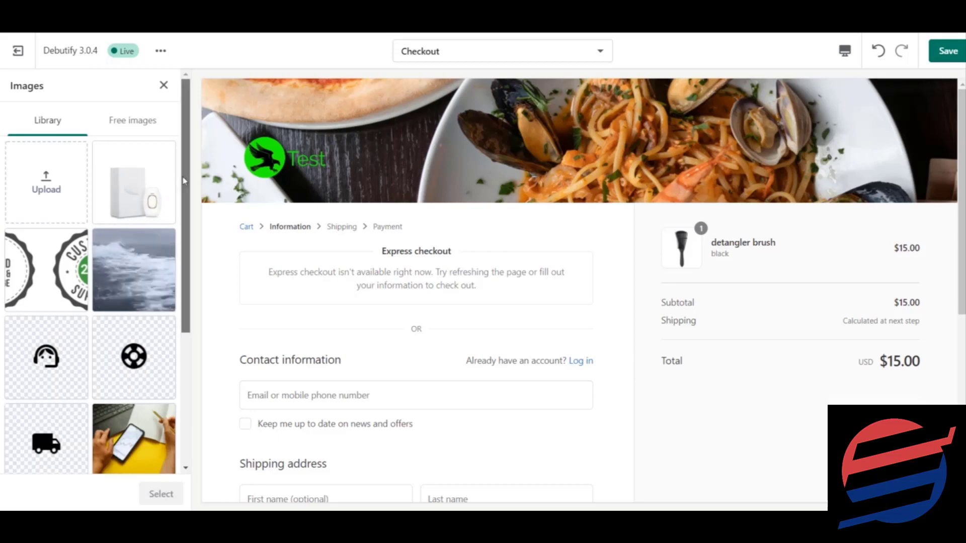
pyautogui.moveTo(183, 177); pyautogui.dragTo(190, 326)
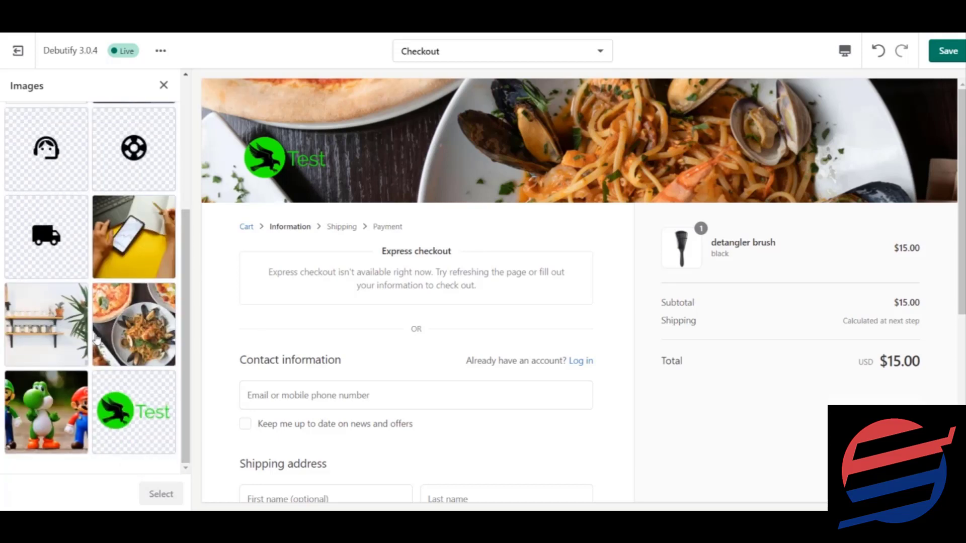
pyautogui.click(159, 229)
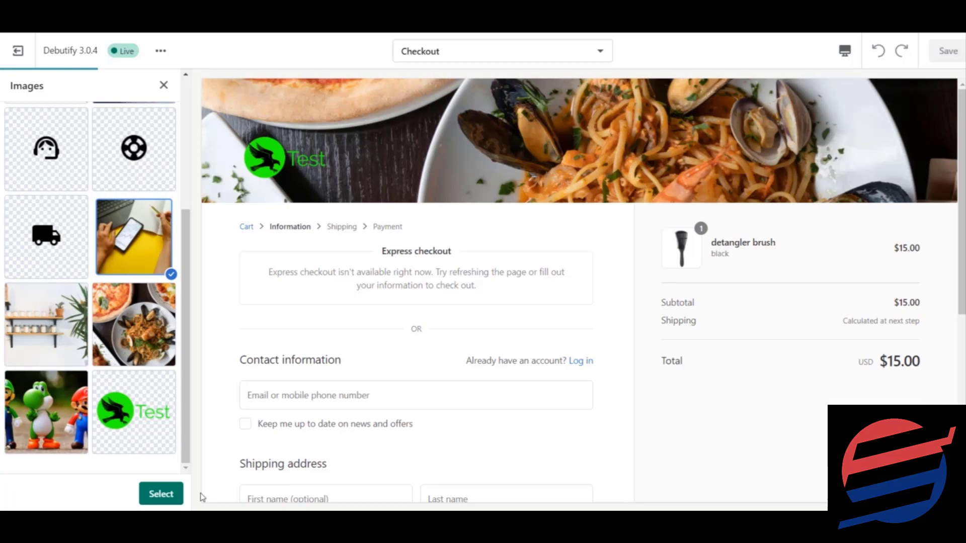
pyautogui.click(161, 494)
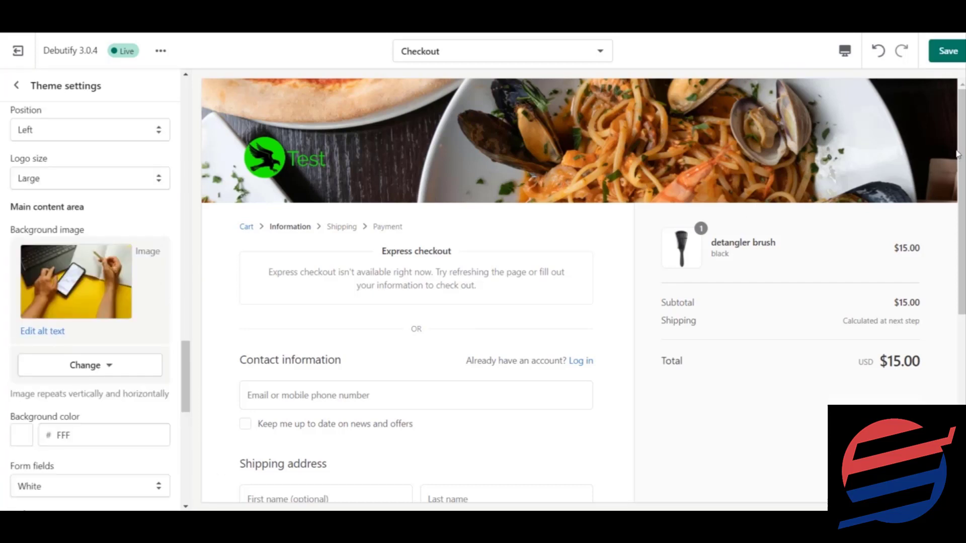
pyautogui.moveTo(963, 130); pyautogui.dragTo(963, 306)
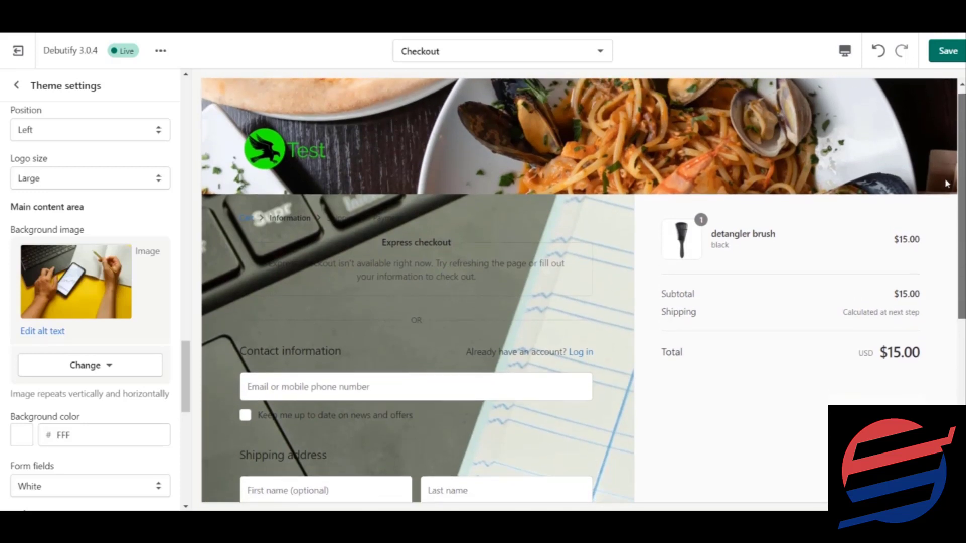
pyautogui.scroll(-1, 945, 184)
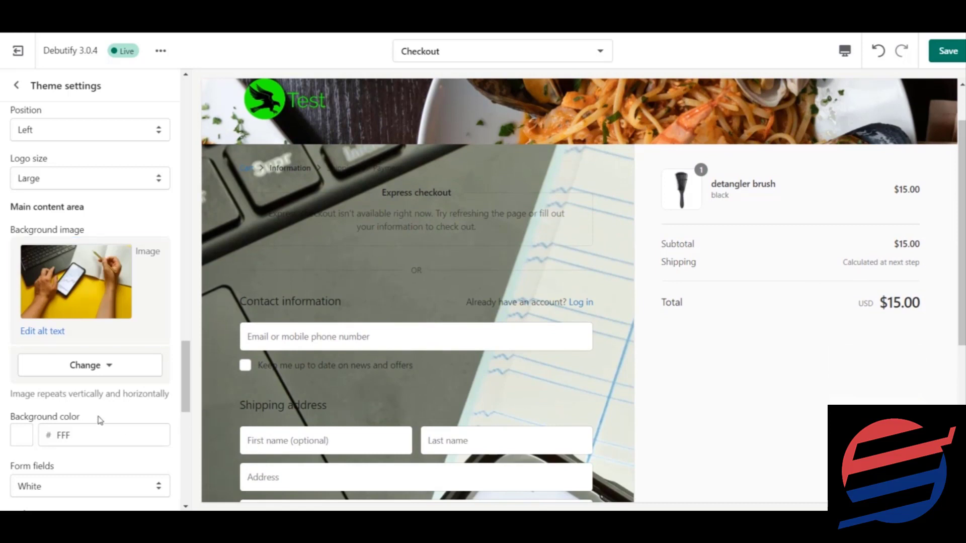
# Step: Remove the main content area's background image and set its background color to E5E5E5, checking it along the checkout page
pyautogui.click(97, 367)
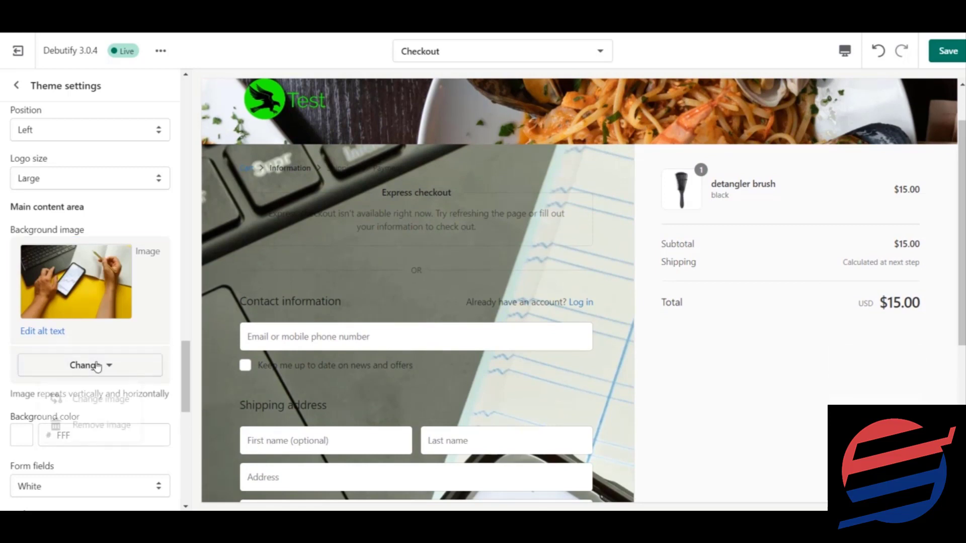
pyautogui.click(91, 425)
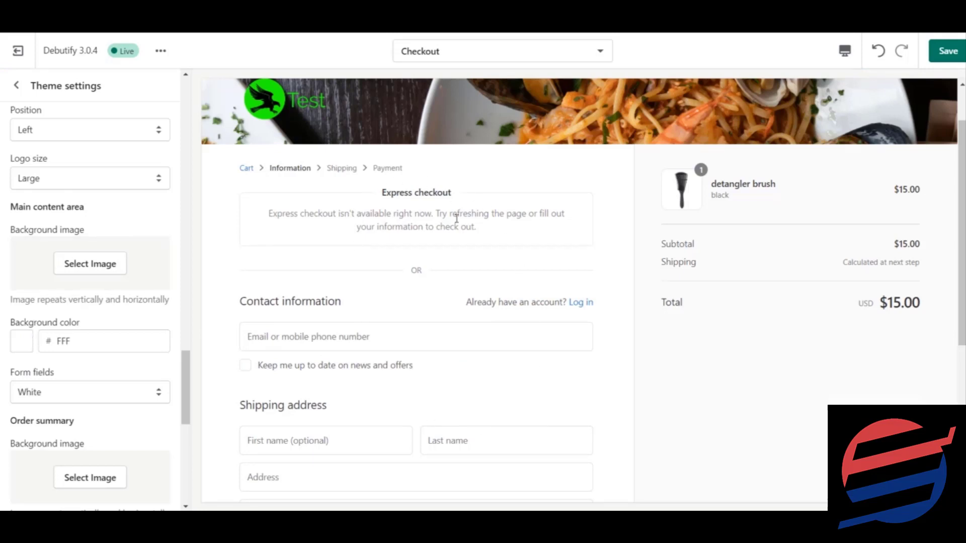
pyautogui.click(21, 340)
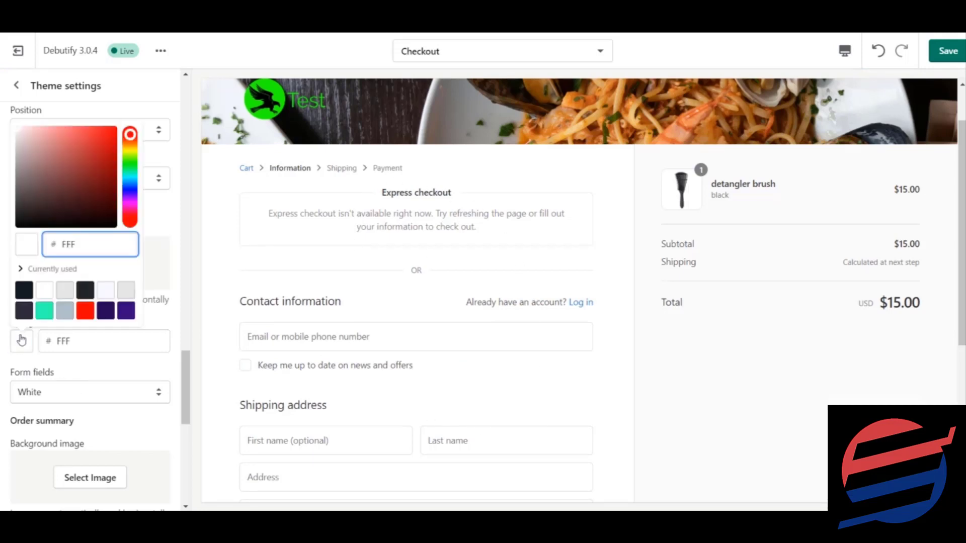
pyautogui.click(124, 292)
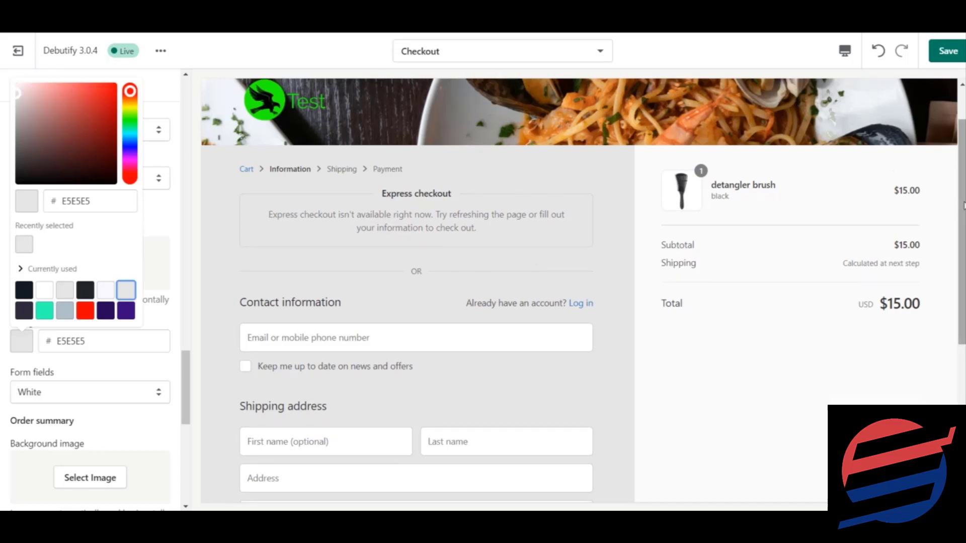
pyautogui.scroll(-6, 961, 207)
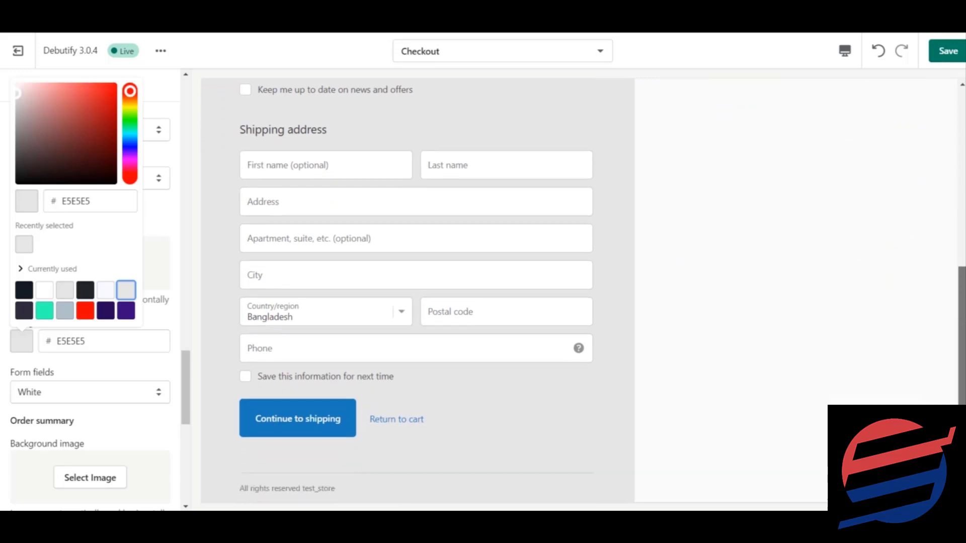
pyautogui.scroll(6, 417, 290)
pyautogui.press('Escape')
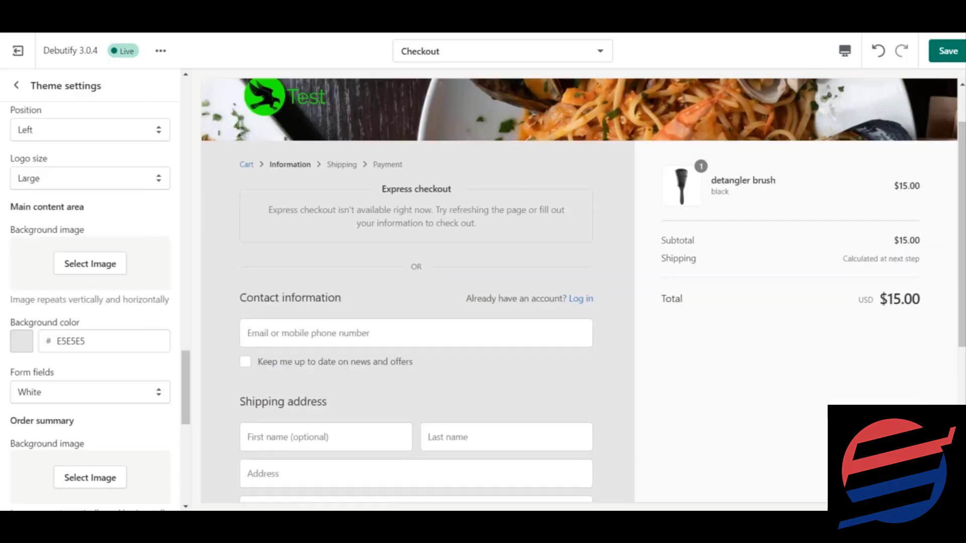
# Step: Set the main content area's background color to F6F1F1
pyautogui.click(30, 343)
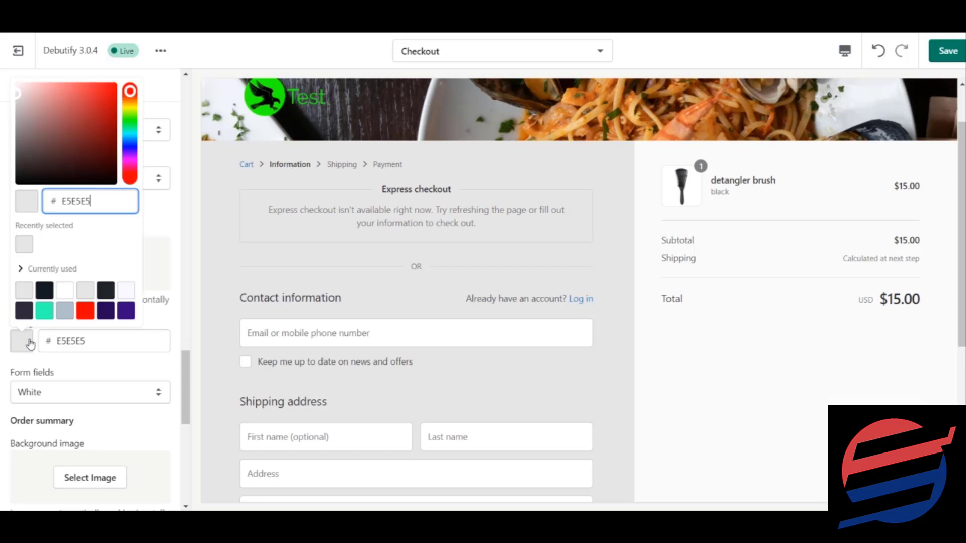
pyautogui.click(18, 101)
pyautogui.moveTo(19, 100); pyautogui.dragTo(19, 93)
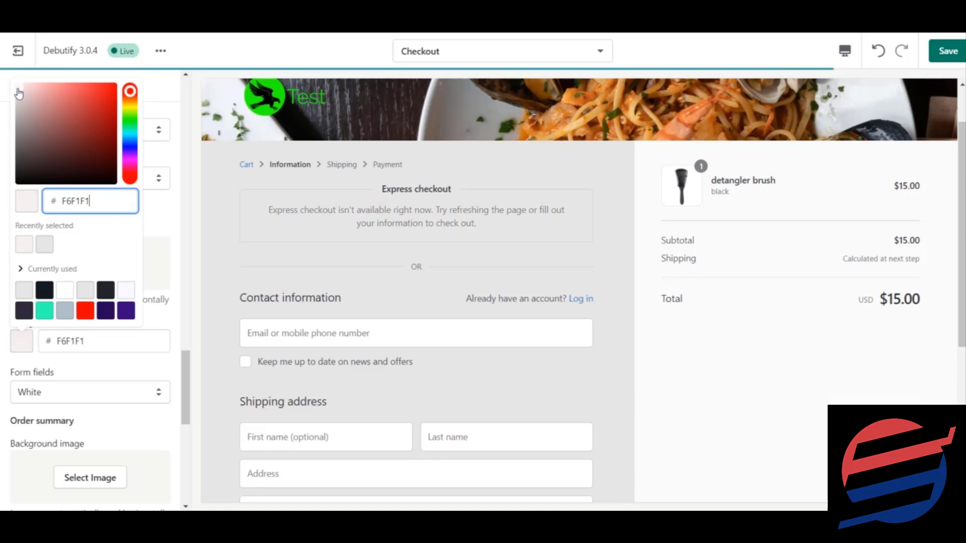
pyautogui.click(29, 250)
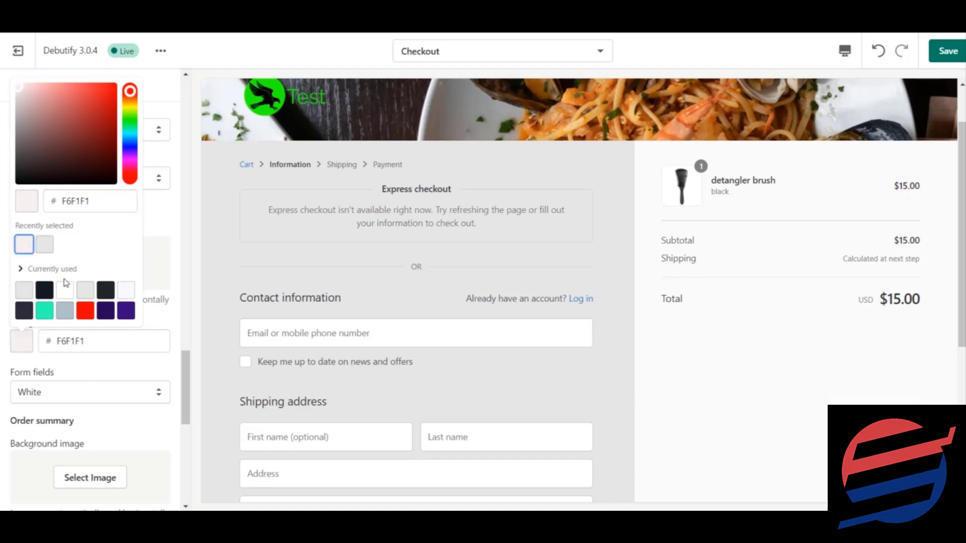
pyautogui.click(32, 347)
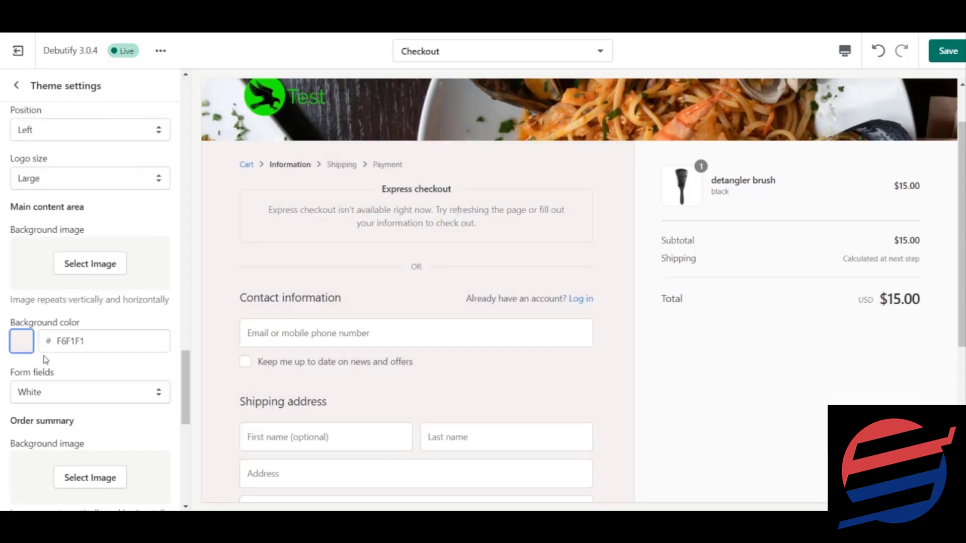
# Step: Switch the main content area's background color to E5E5E5 for comparison and return it to F6F1F1
pyautogui.click(15, 348)
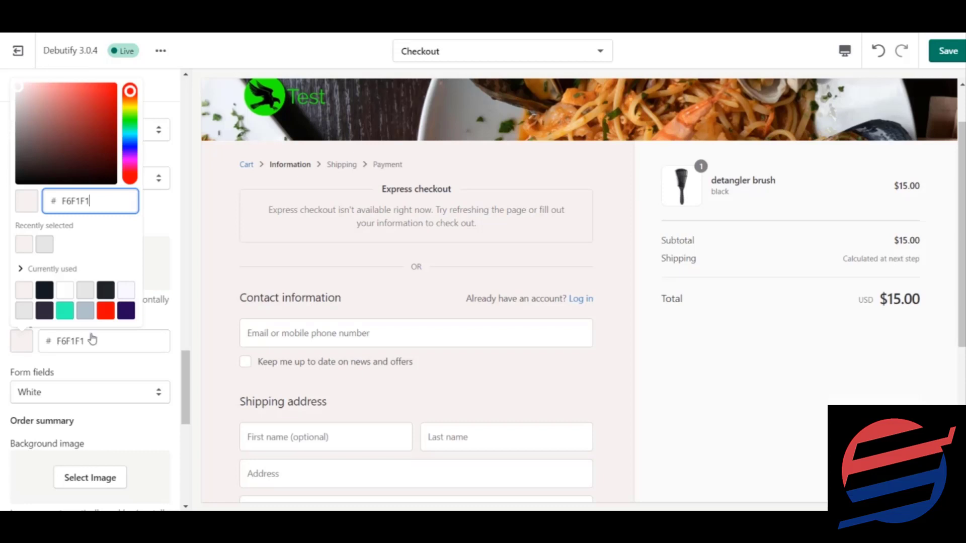
pyautogui.click(29, 294)
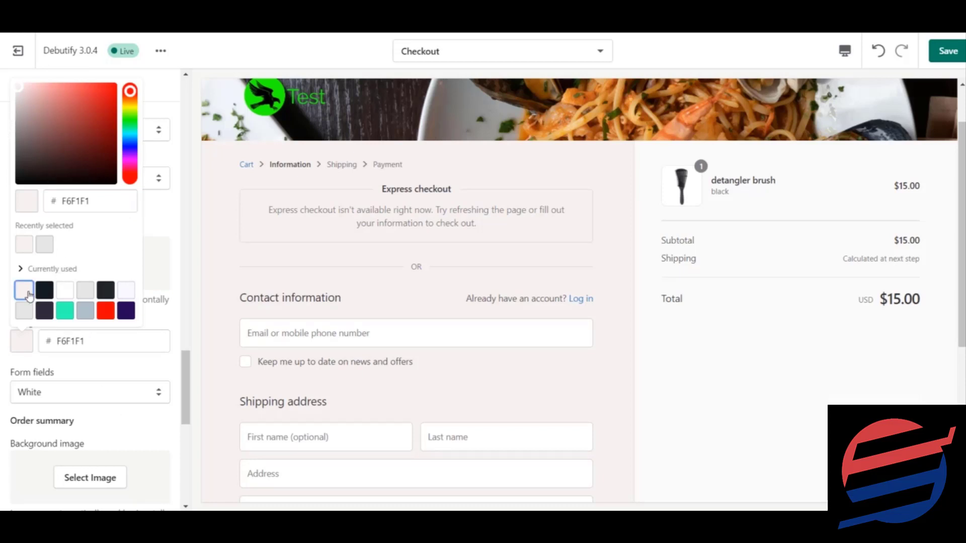
pyautogui.click(21, 339)
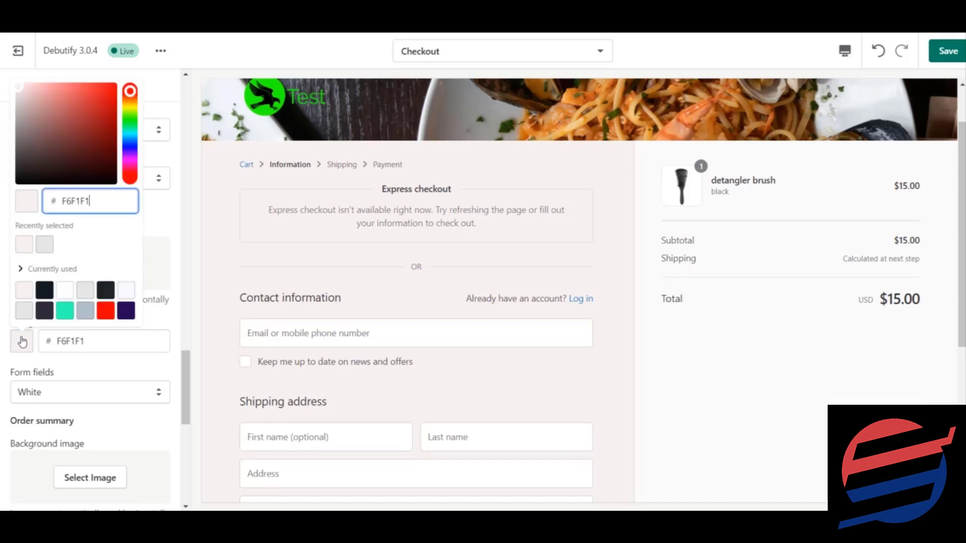
pyautogui.click(81, 293)
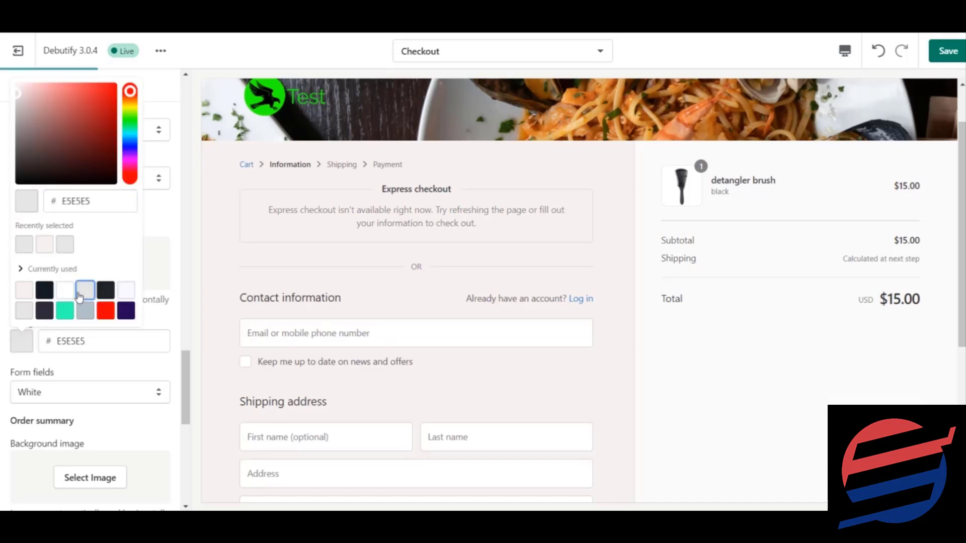
pyautogui.click(29, 294)
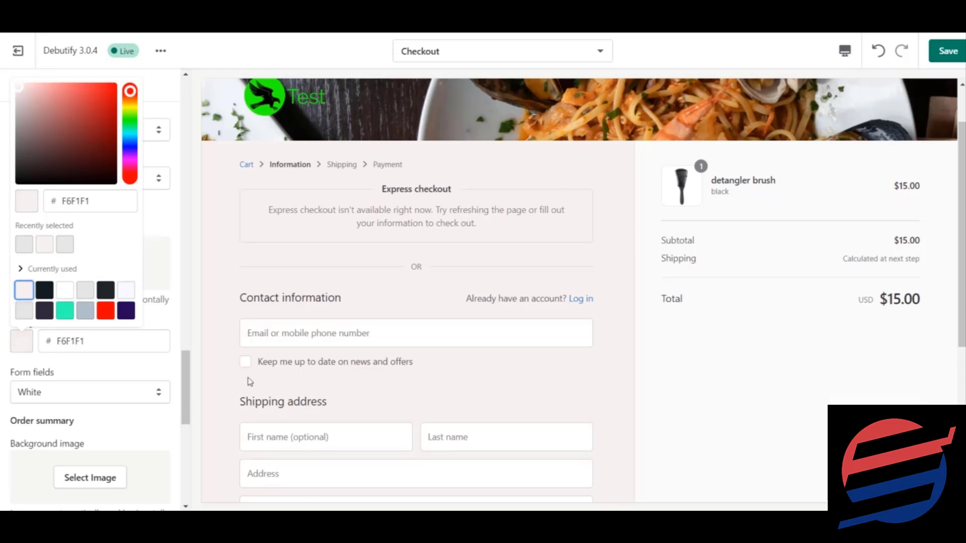
pyautogui.click(88, 371)
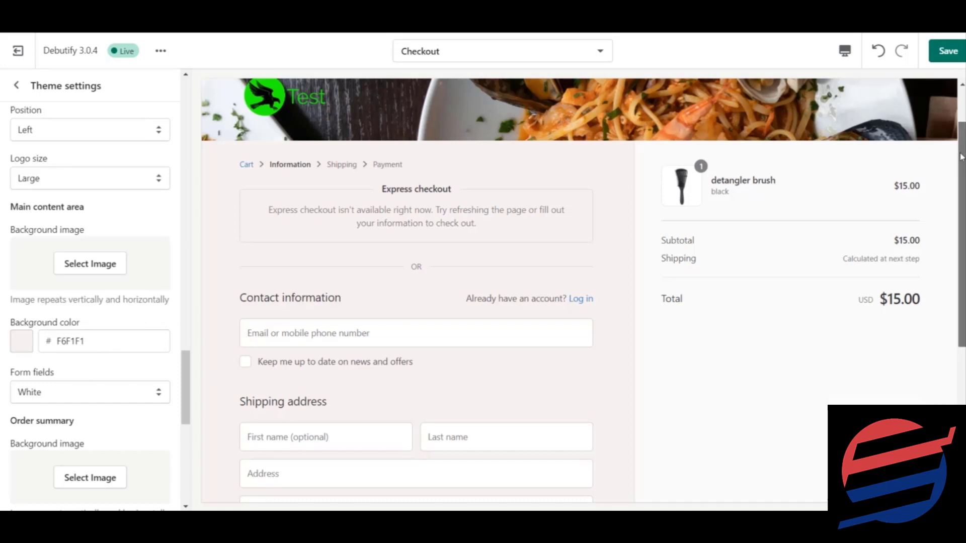
# Step: Try the Transparent style for the checkout form fields and return them to White
pyautogui.scroll(-2, 958, 162)
pyautogui.scroll(-2, 770, 300)
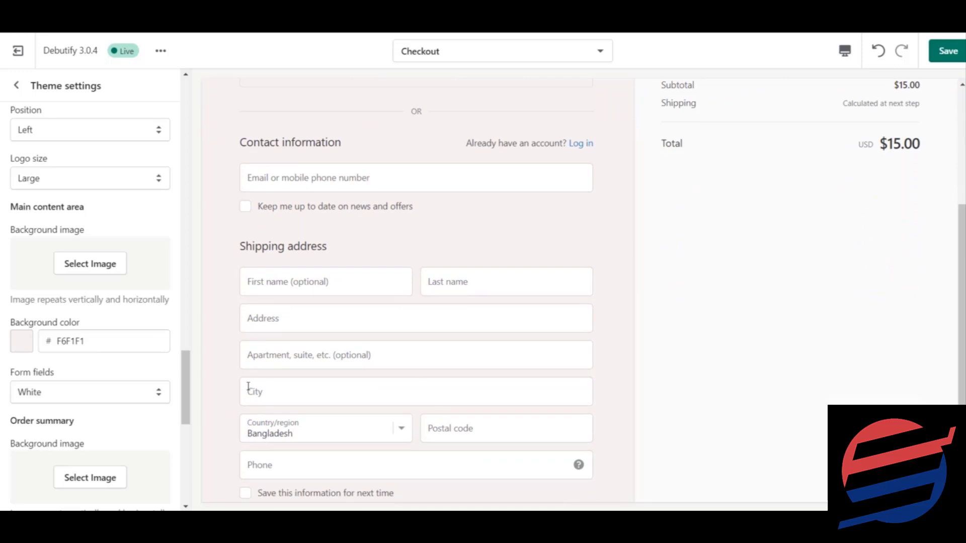
pyautogui.scroll(-1, 185, 393)
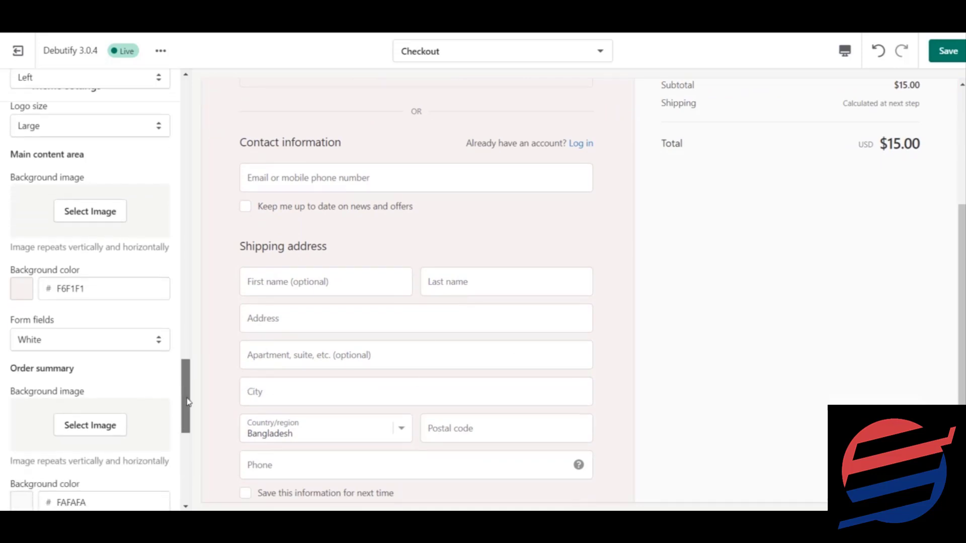
pyautogui.click(71, 344)
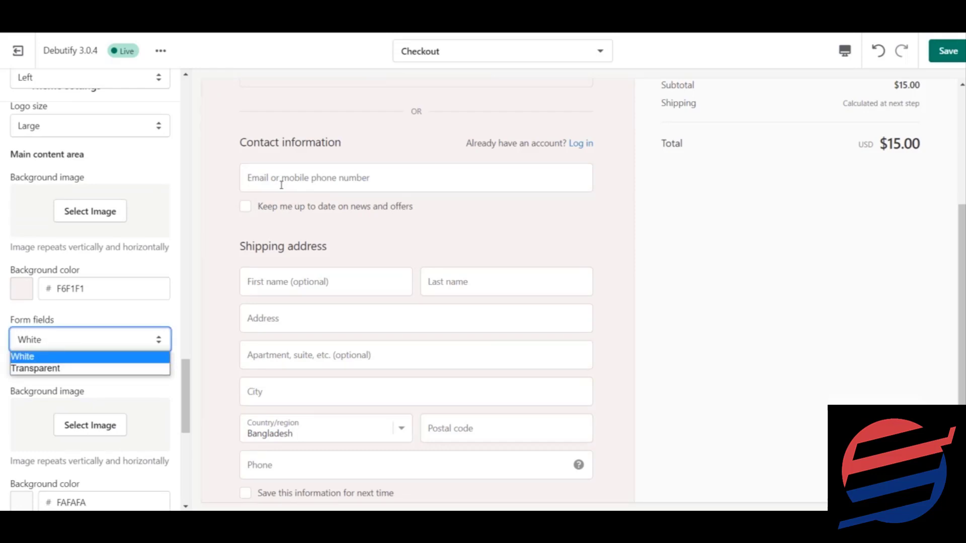
pyautogui.click(75, 369)
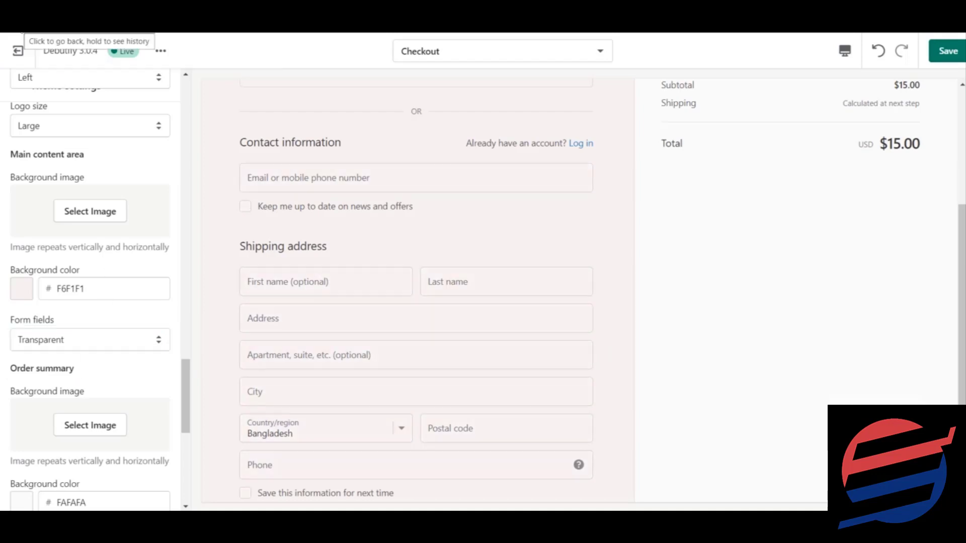
pyautogui.click(88, 341)
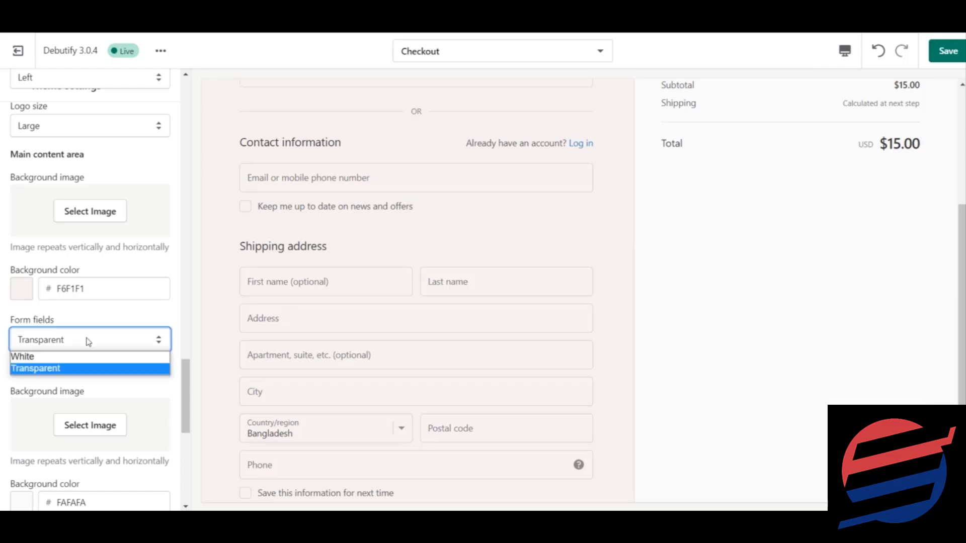
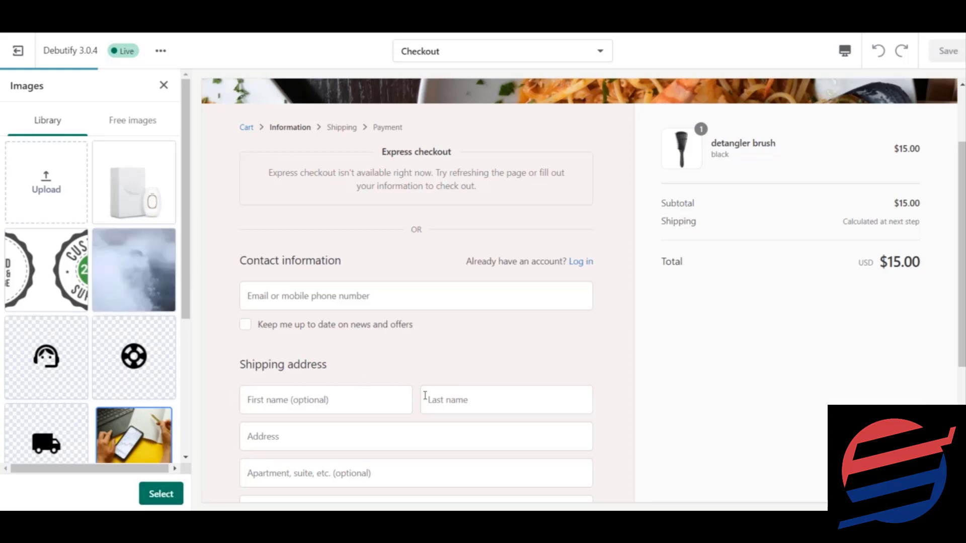
# Step: Try the phone and laptop photo as the order summary's background image, review the checkout page, and discard the image
pyautogui.click(145, 495)
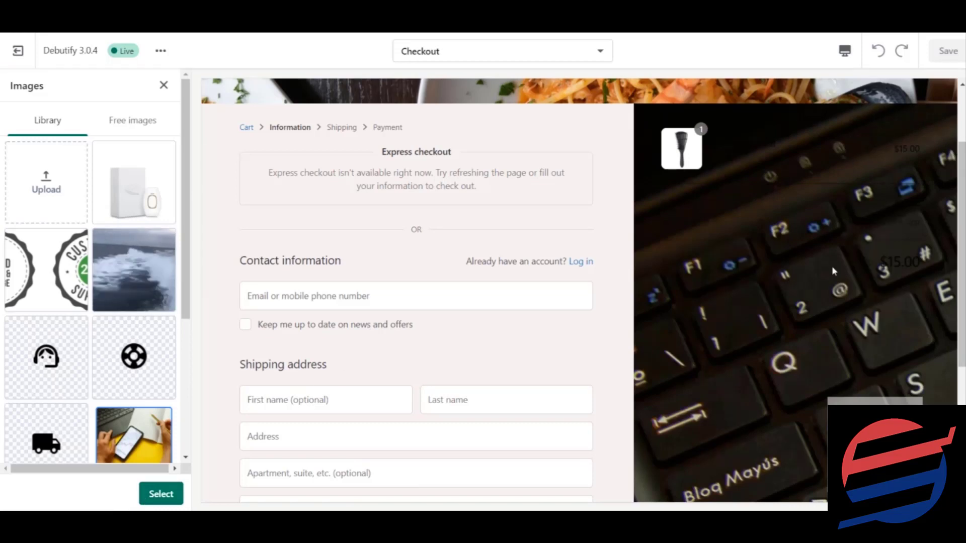
pyautogui.scroll(-5, 832, 272)
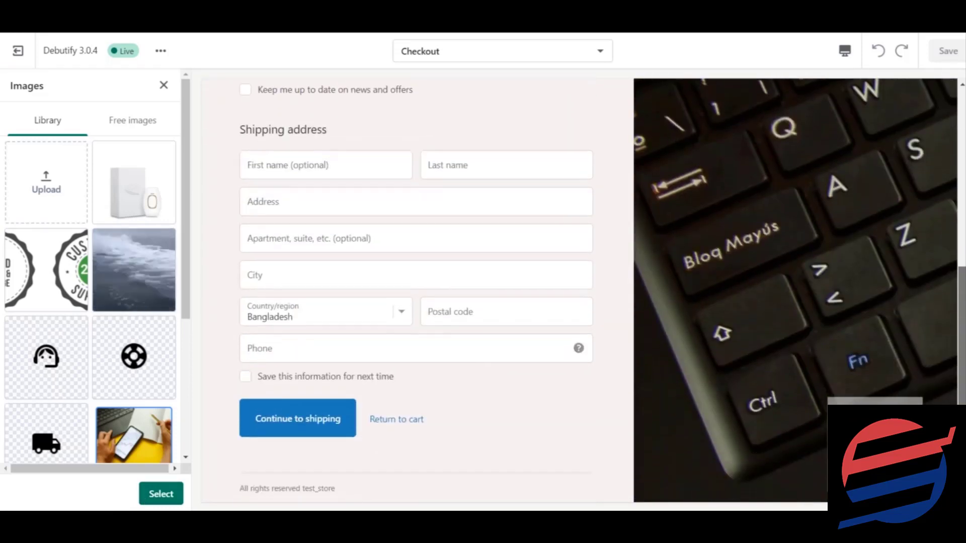
pyautogui.scroll(7, 580, 290)
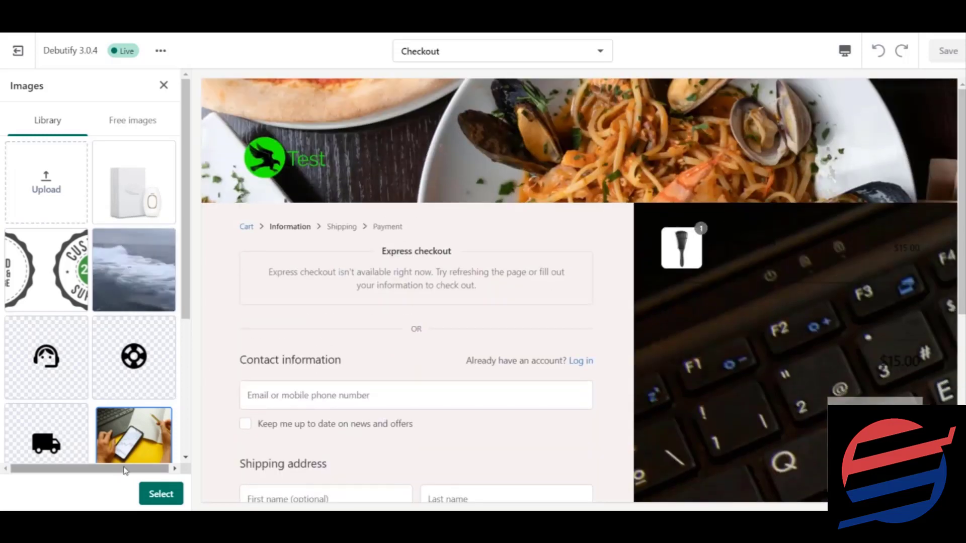
pyautogui.click(166, 90)
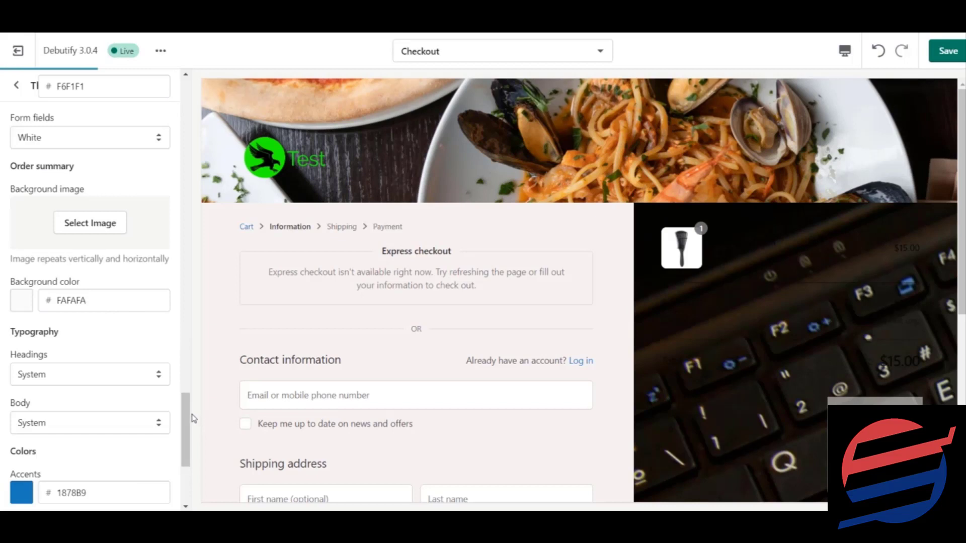
# Step: Look at the image library and the background color picker for the order summary, closing each without a selection
pyautogui.moveTo(191, 413)
pyautogui.mouseDown()
pyautogui.moveTo(191, 439)
pyautogui.moveTo(192, 388)
pyautogui.moveTo(191, 405)
pyautogui.mouseUp()
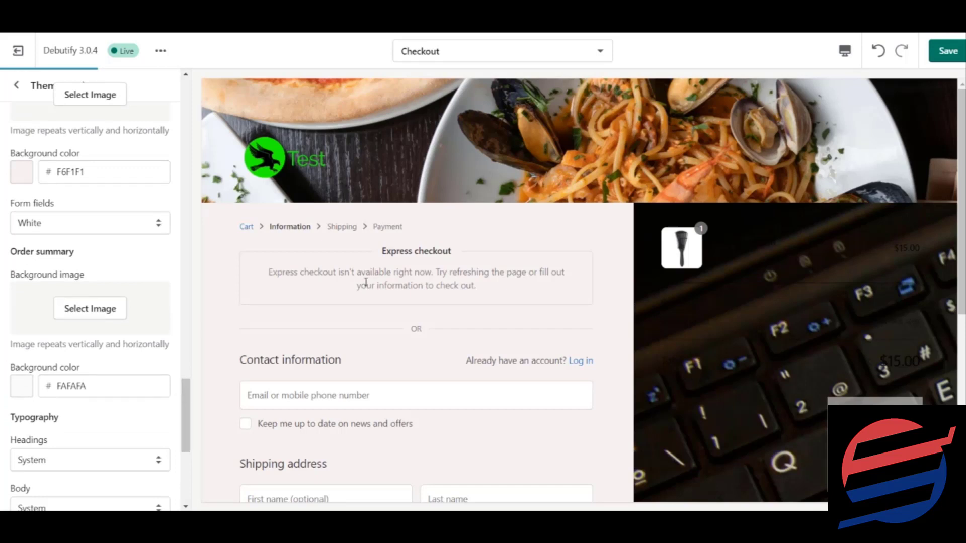
pyautogui.click(116, 308)
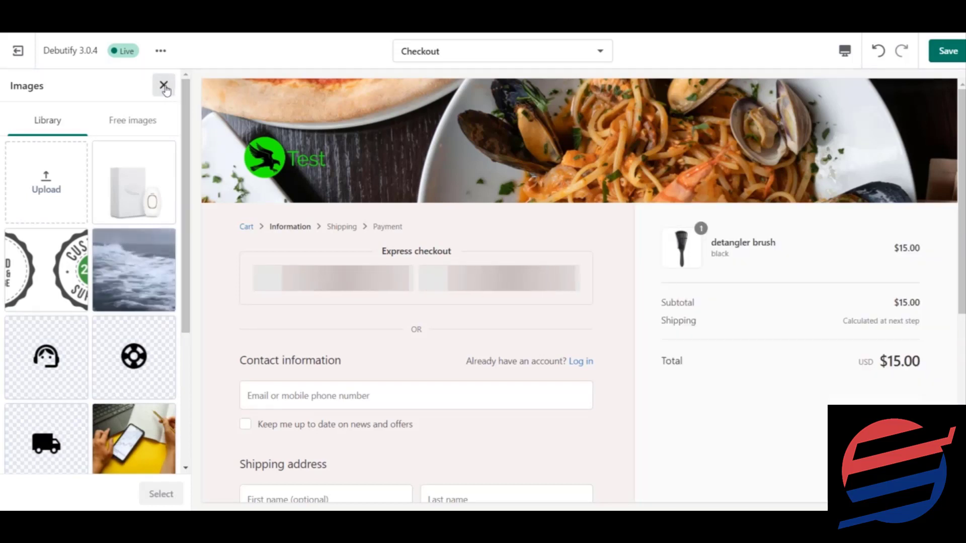
pyautogui.click(163, 86)
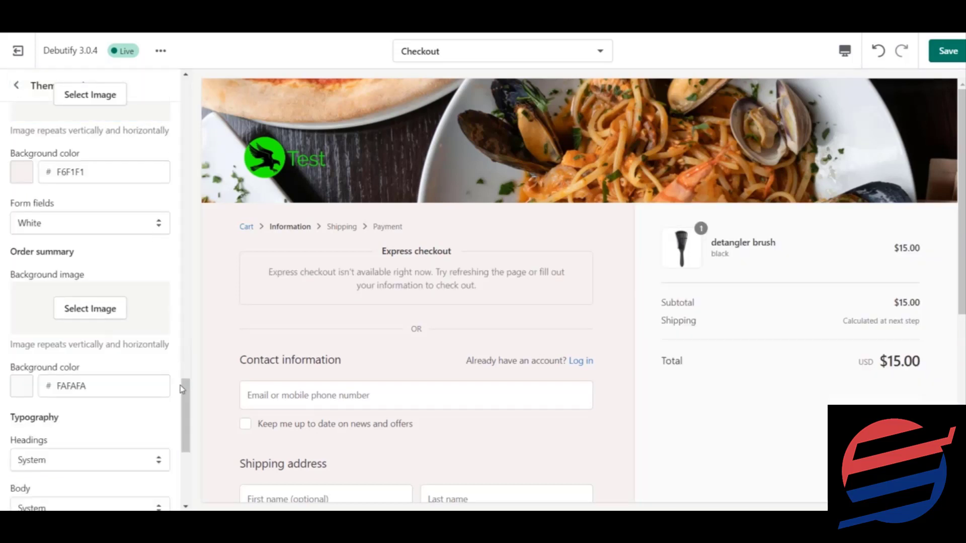
pyautogui.scroll(-3, 182, 389)
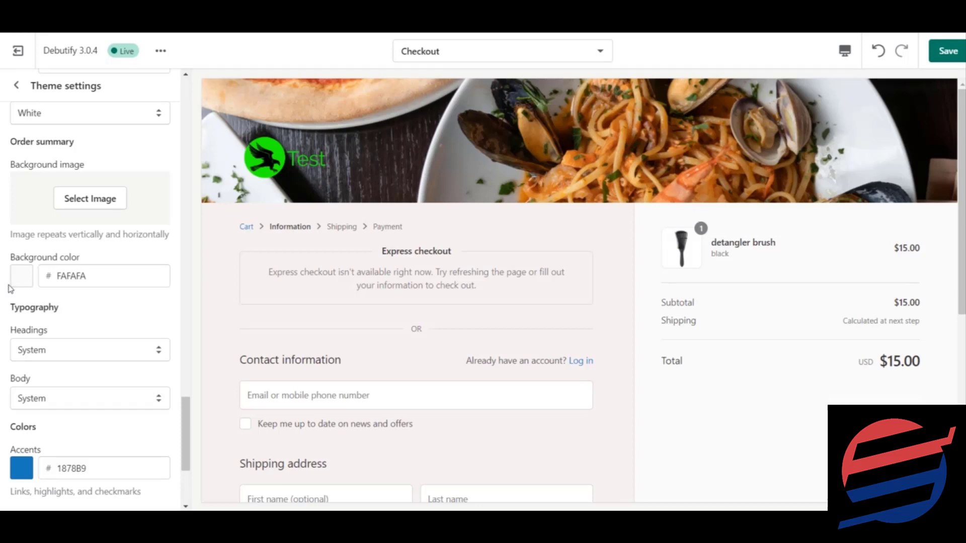
pyautogui.click(22, 277)
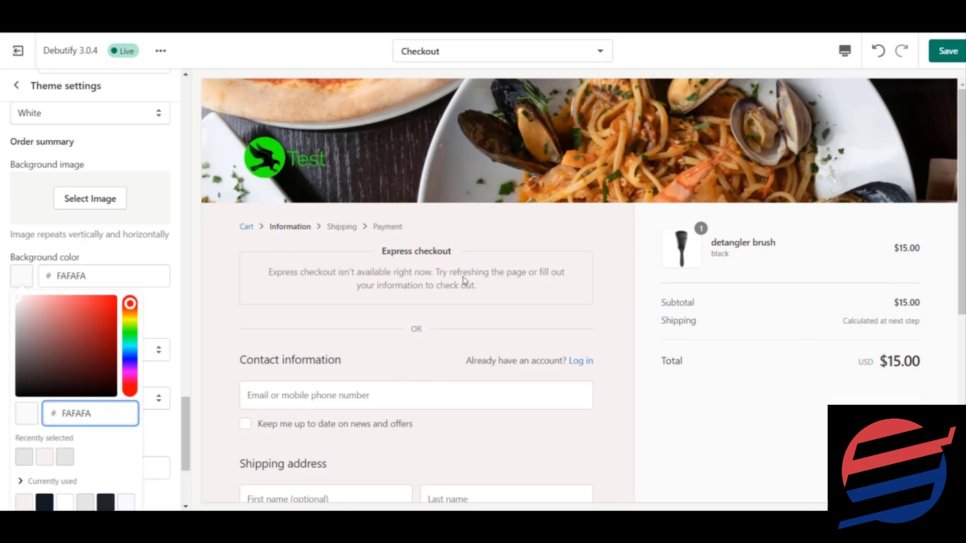
pyautogui.click(131, 258)
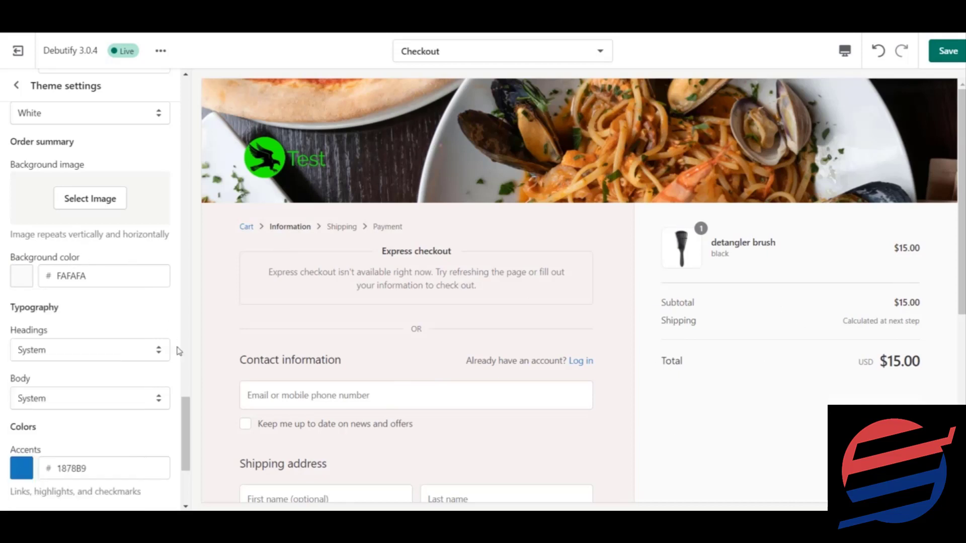
# Step: Check the fonts offered for headings and body text in the checkout typography settings
pyautogui.moveTo(185, 402); pyautogui.dragTo(197, 427)
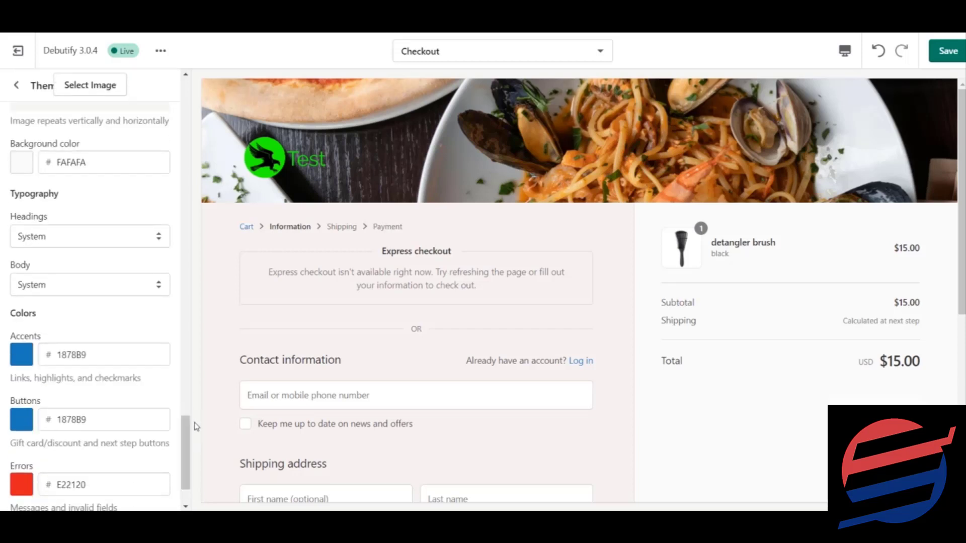
pyautogui.click(60, 241)
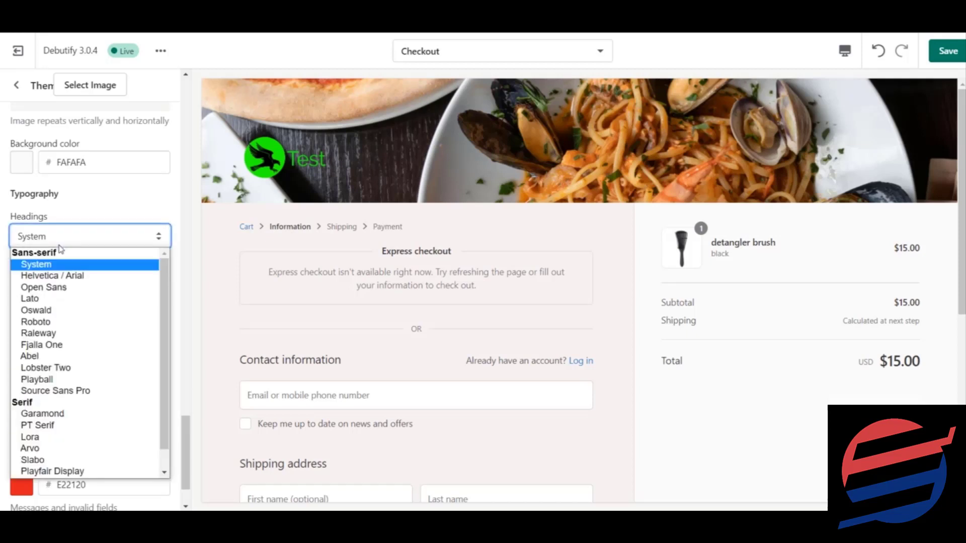
pyautogui.click(59, 245)
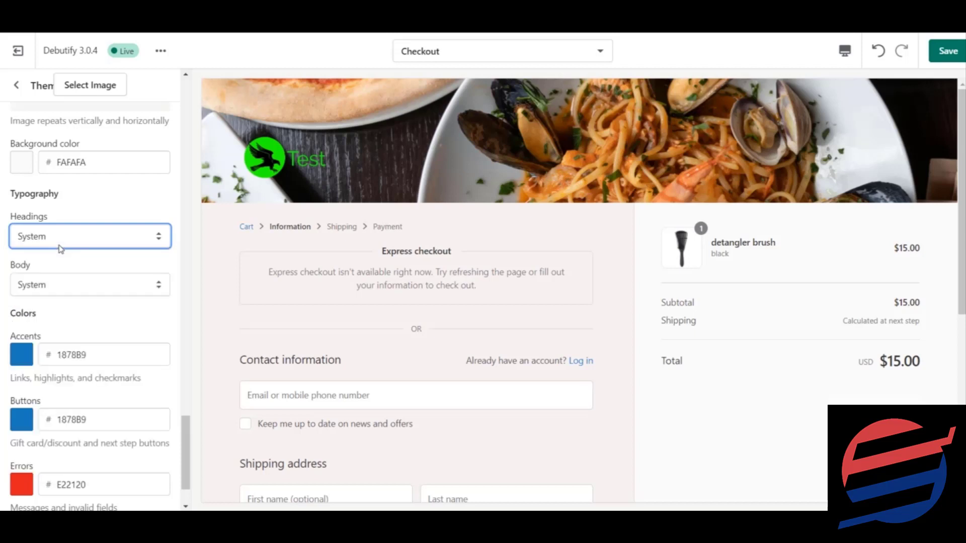
pyautogui.click(57, 283)
pyautogui.click(57, 283)
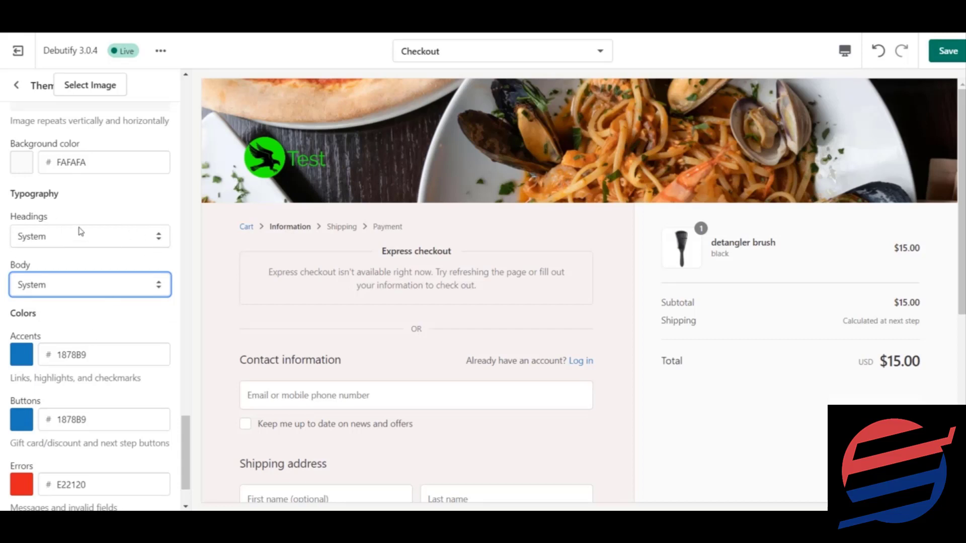
pyautogui.click(856, 319)
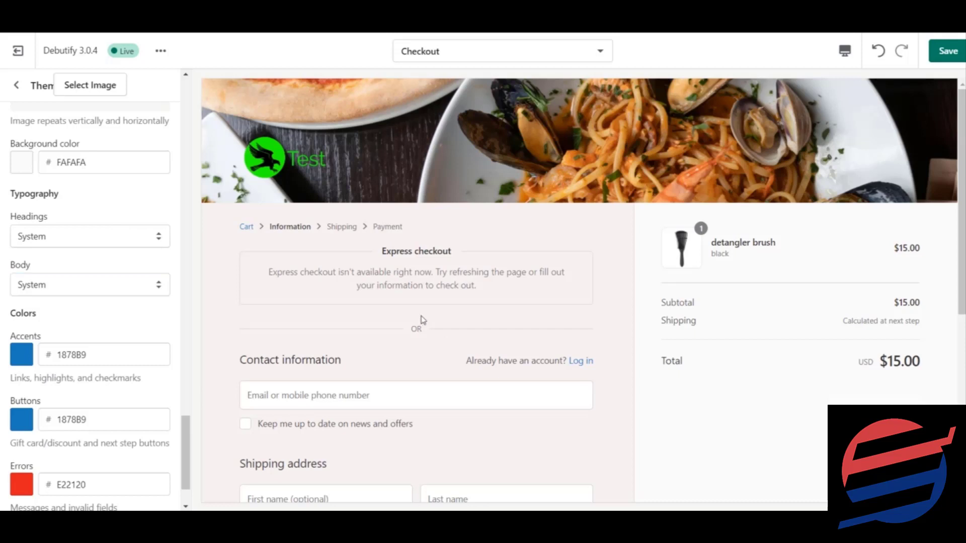
# Step: Examine the accent, button and error color settings against the Log in link and email field in the checkout preview
pyautogui.moveTo(192, 431); pyautogui.dragTo(190, 451)
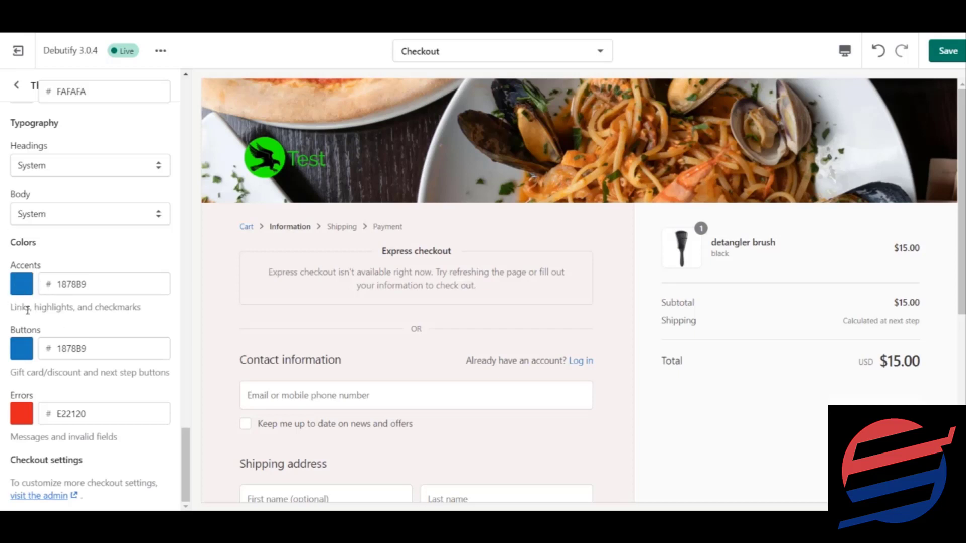
pyautogui.moveTo(600, 368); pyautogui.dragTo(570, 363)
pyautogui.click(569, 372)
pyautogui.press('Tab')
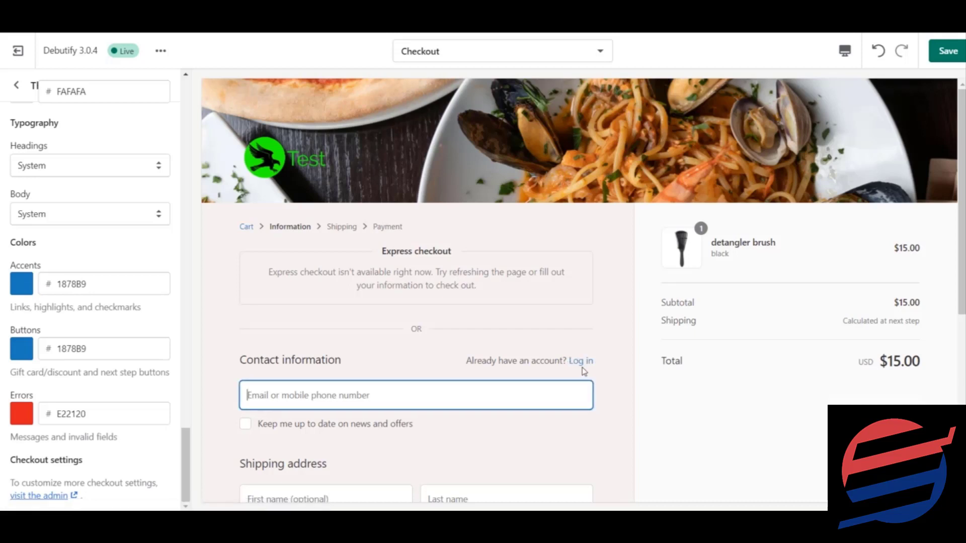
pyautogui.click(611, 372)
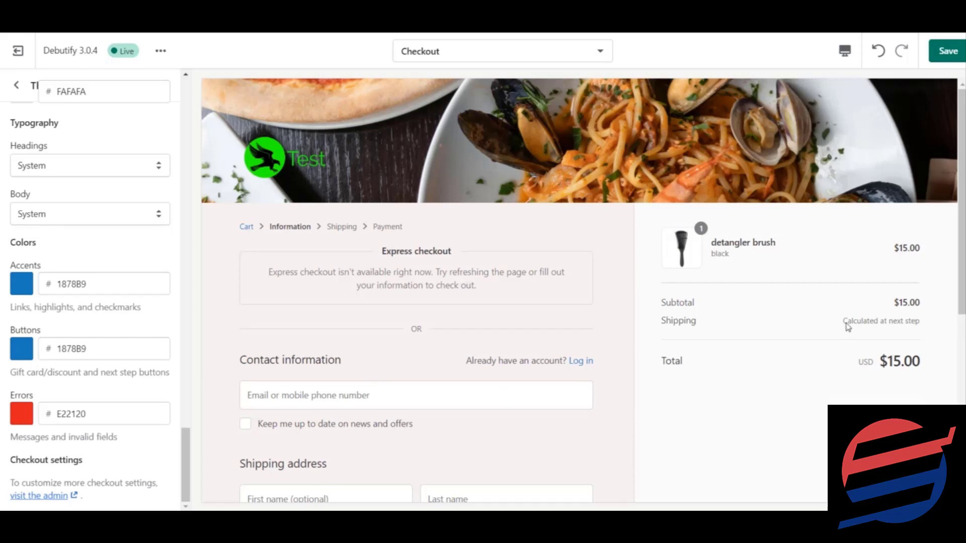
# Step: Review the checkout page preview down to its footer and save the theme changes
pyautogui.scroll(-7, 583, 290)
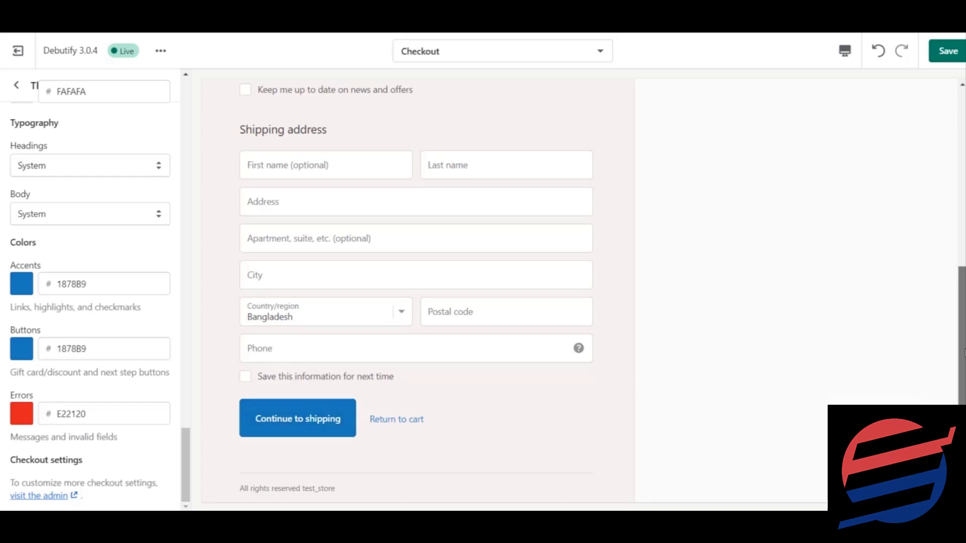
pyautogui.moveTo(962, 340); pyautogui.dragTo(962, 164)
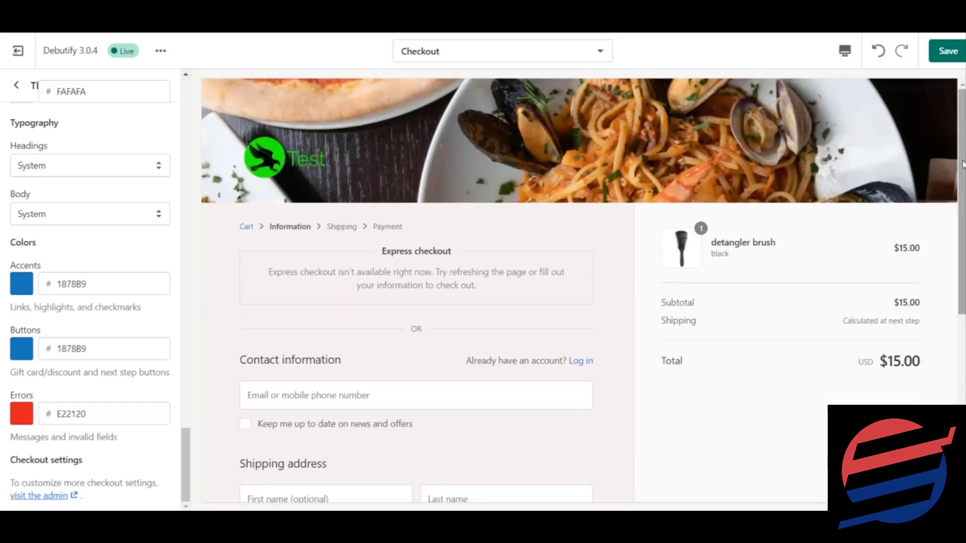
pyautogui.click(937, 56)
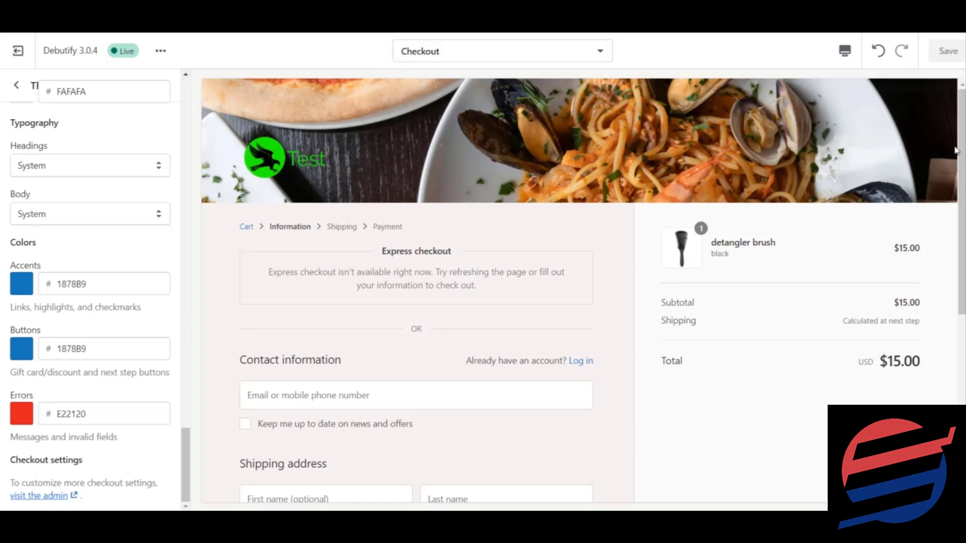
# Step: Switch the theme editor to the Cart template and view the cart page
pyautogui.click(583, 54)
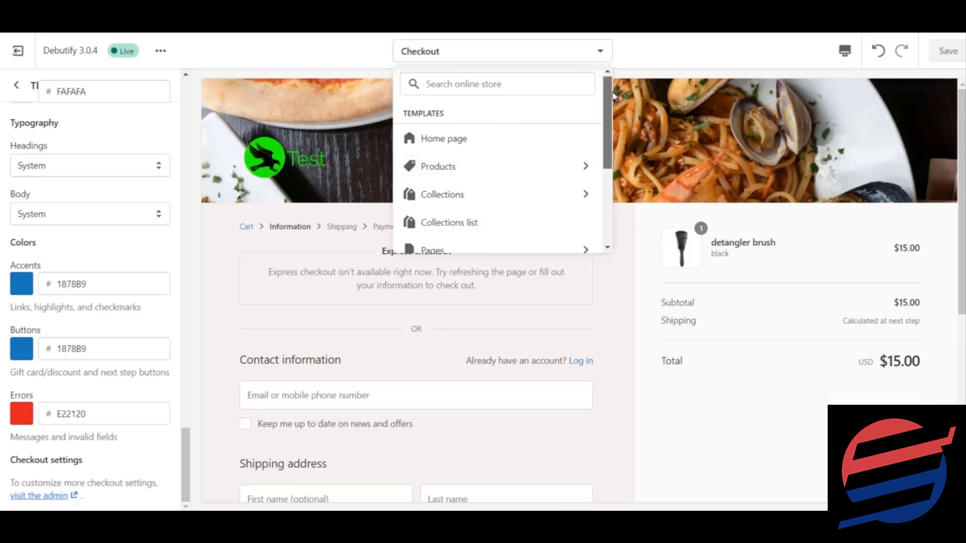
pyautogui.scroll(-3, 606, 126)
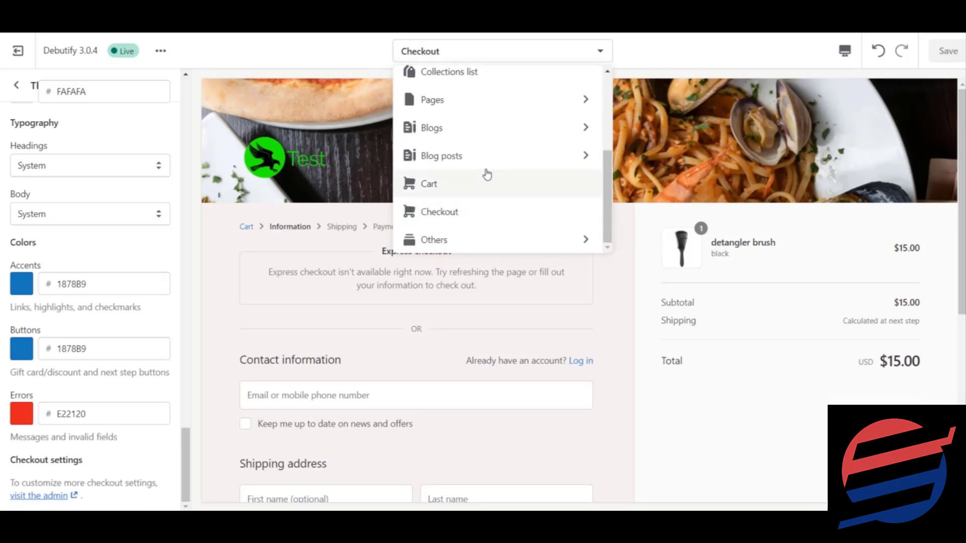
pyautogui.click(471, 181)
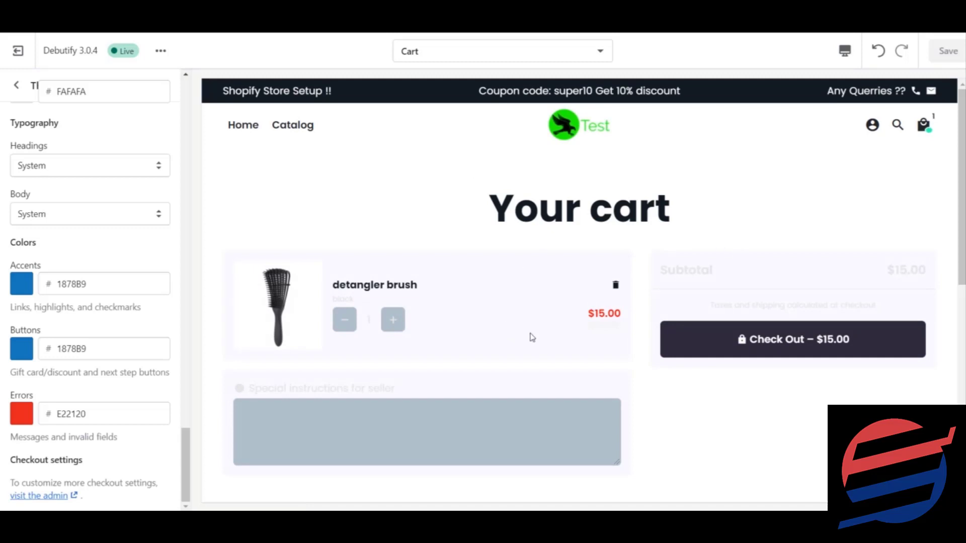
pyautogui.scroll(-2, 905, 197)
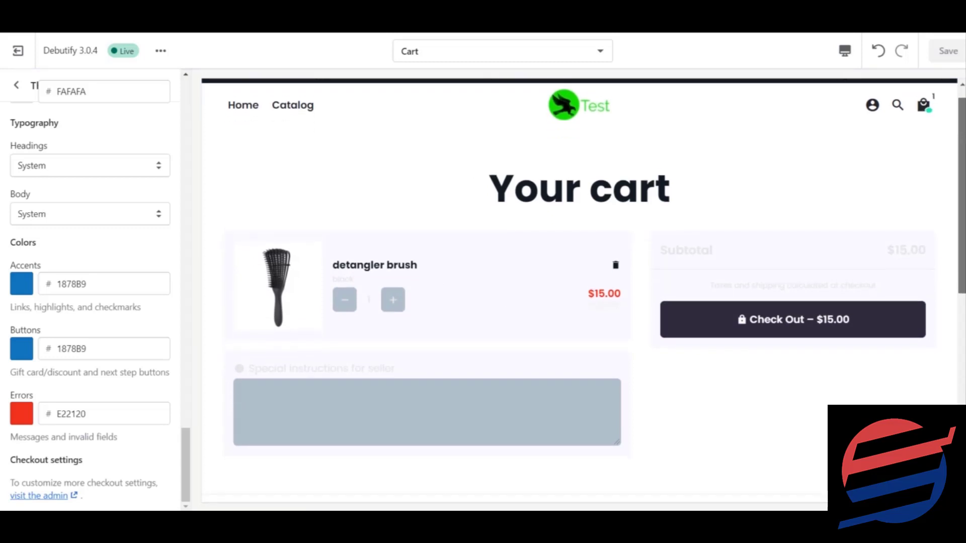
# Step: Look through the Cart template's section list, the Header section's settings and the list of page templates
pyautogui.click(16, 85)
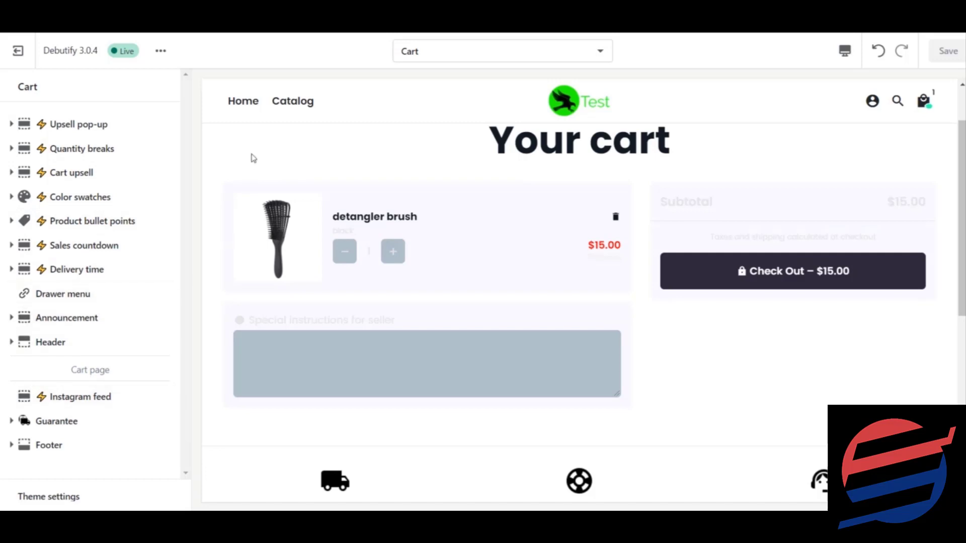
pyautogui.click(962, 107)
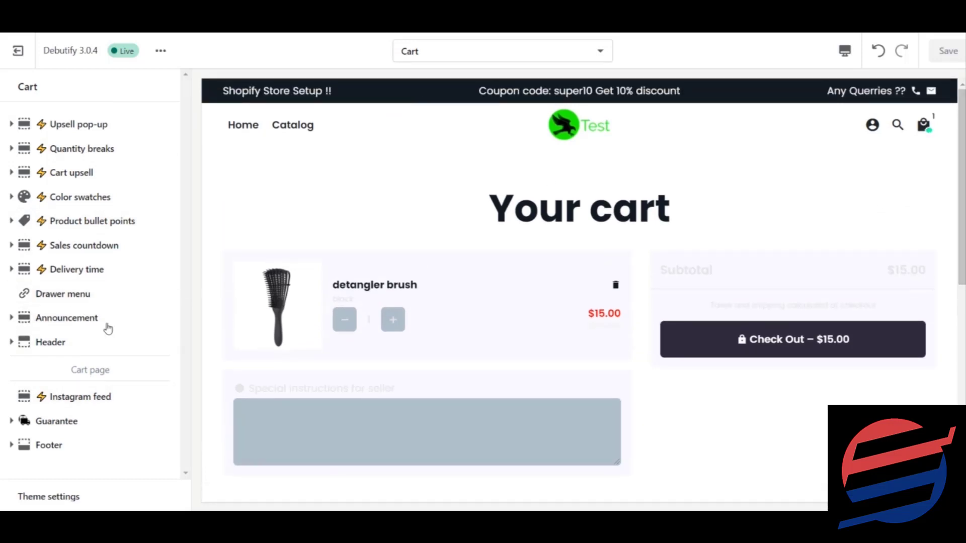
pyautogui.click(37, 345)
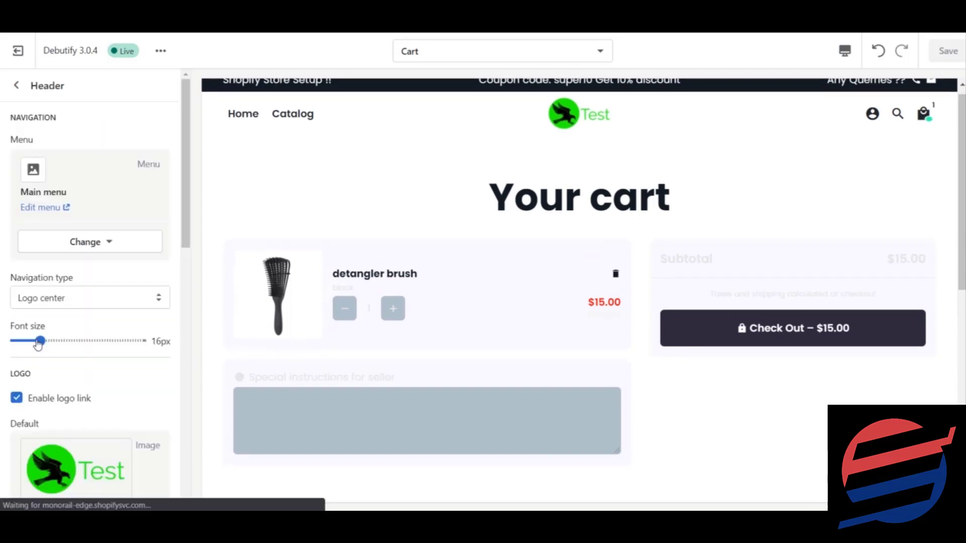
pyautogui.click(17, 86)
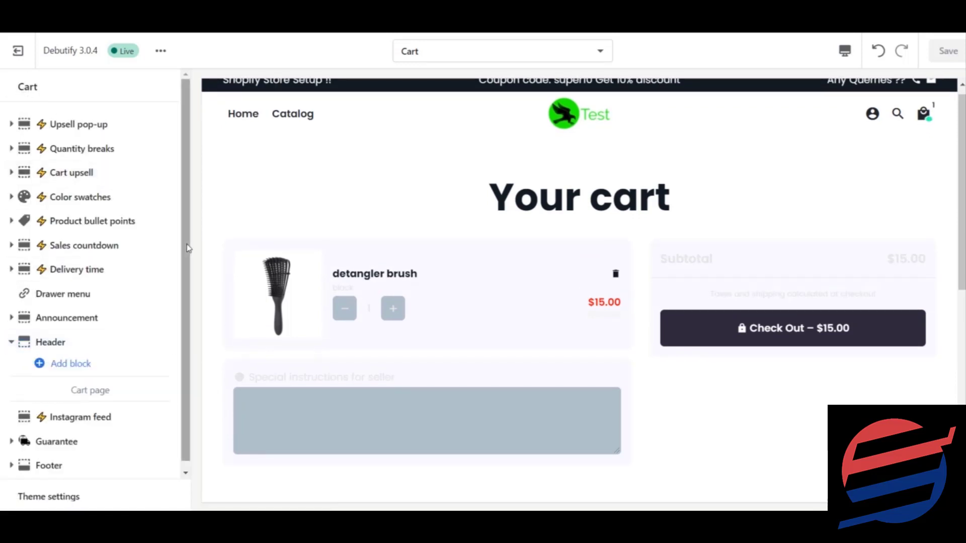
pyautogui.scroll(-1, 185, 253)
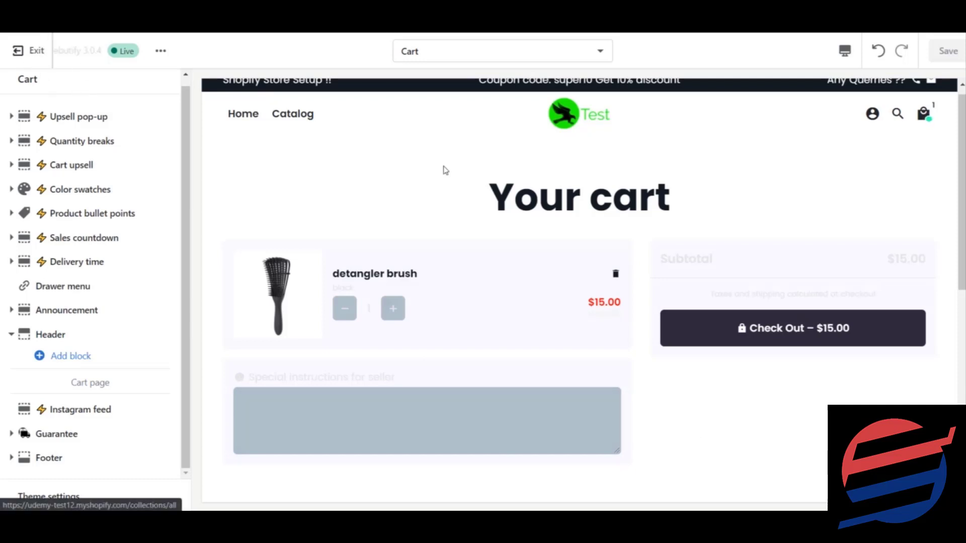
pyautogui.click(532, 51)
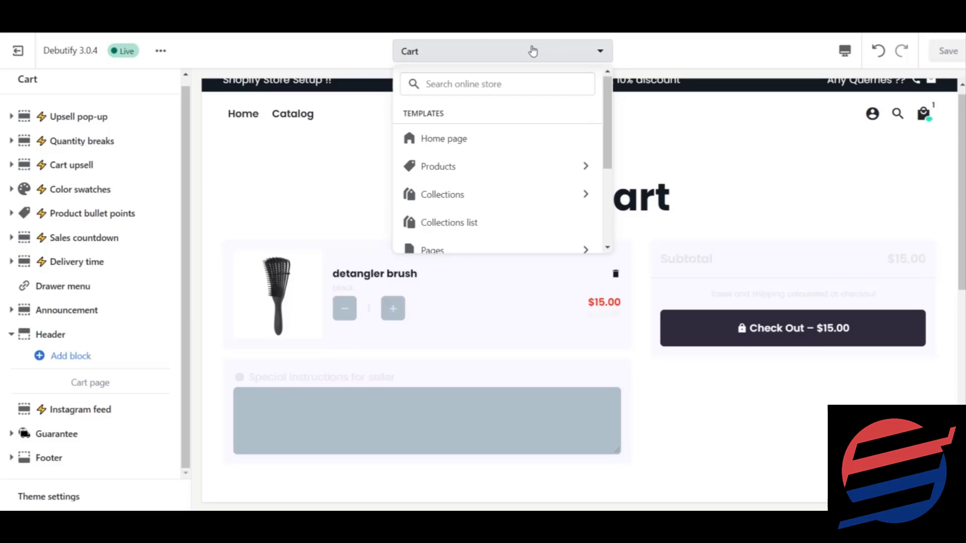
pyautogui.click(694, 130)
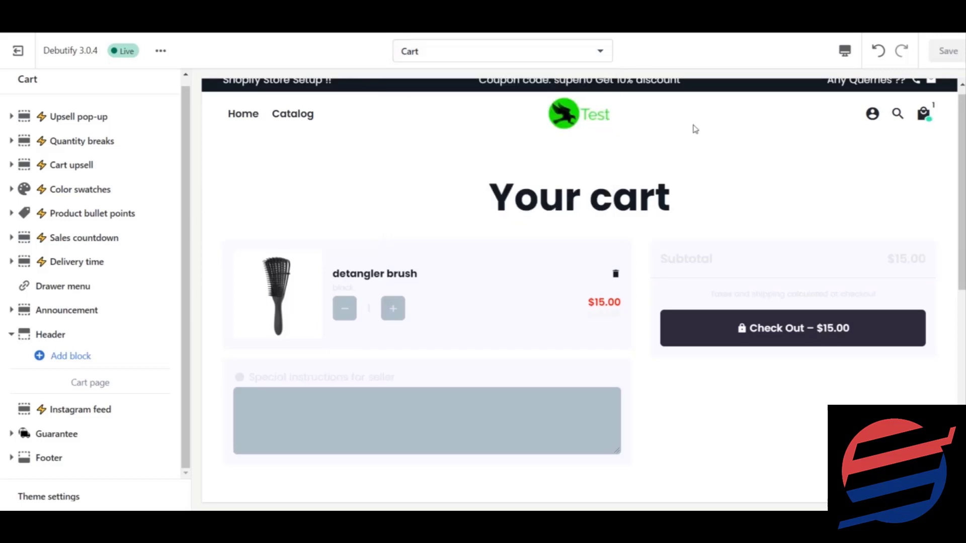